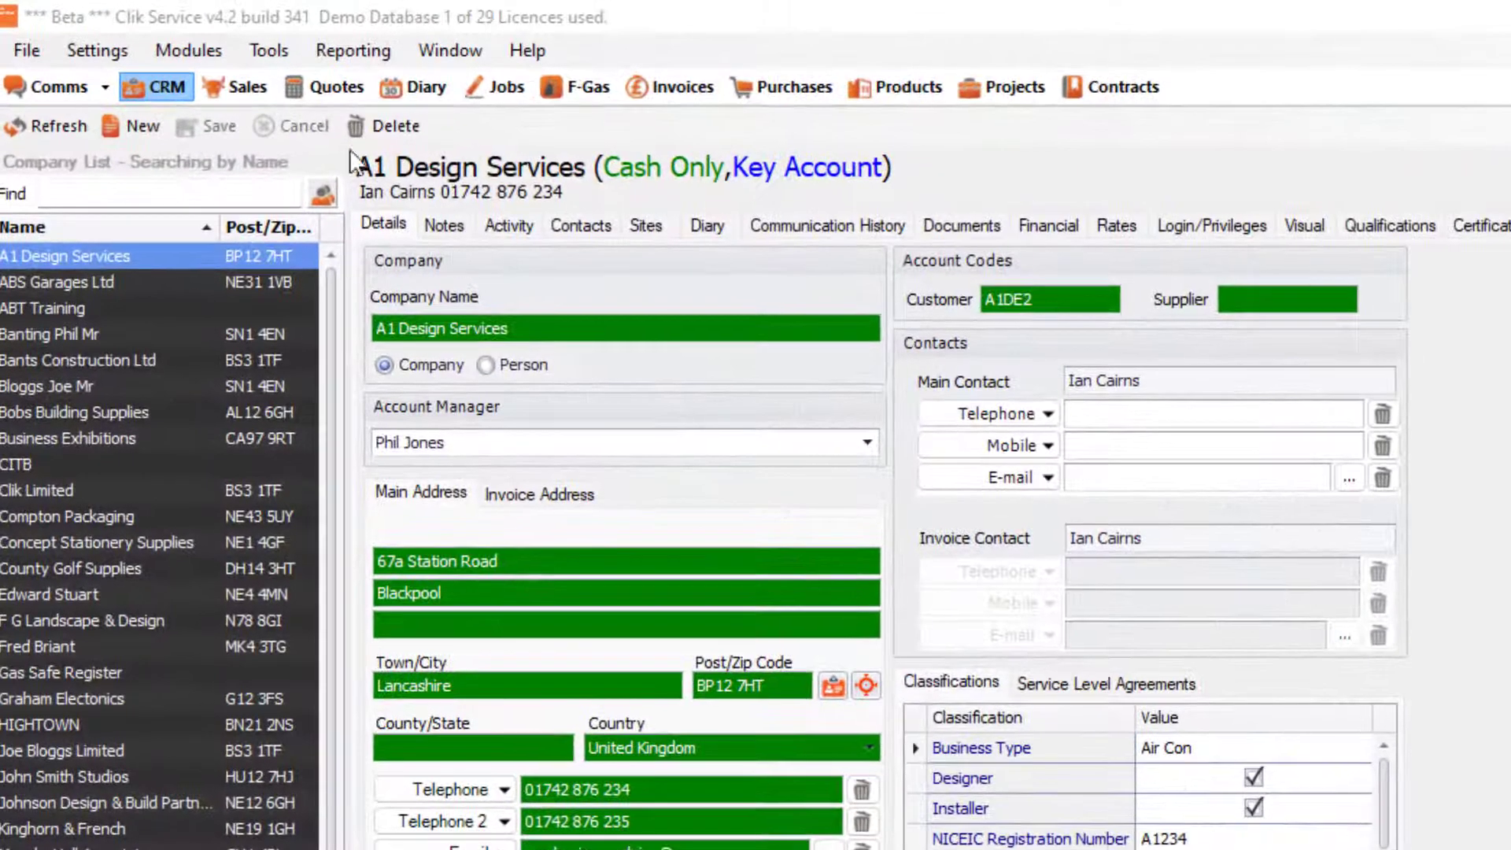
Step: Launch Print Template Editor v3 from the Tools menu in Clik Service
left_click(150, 29)
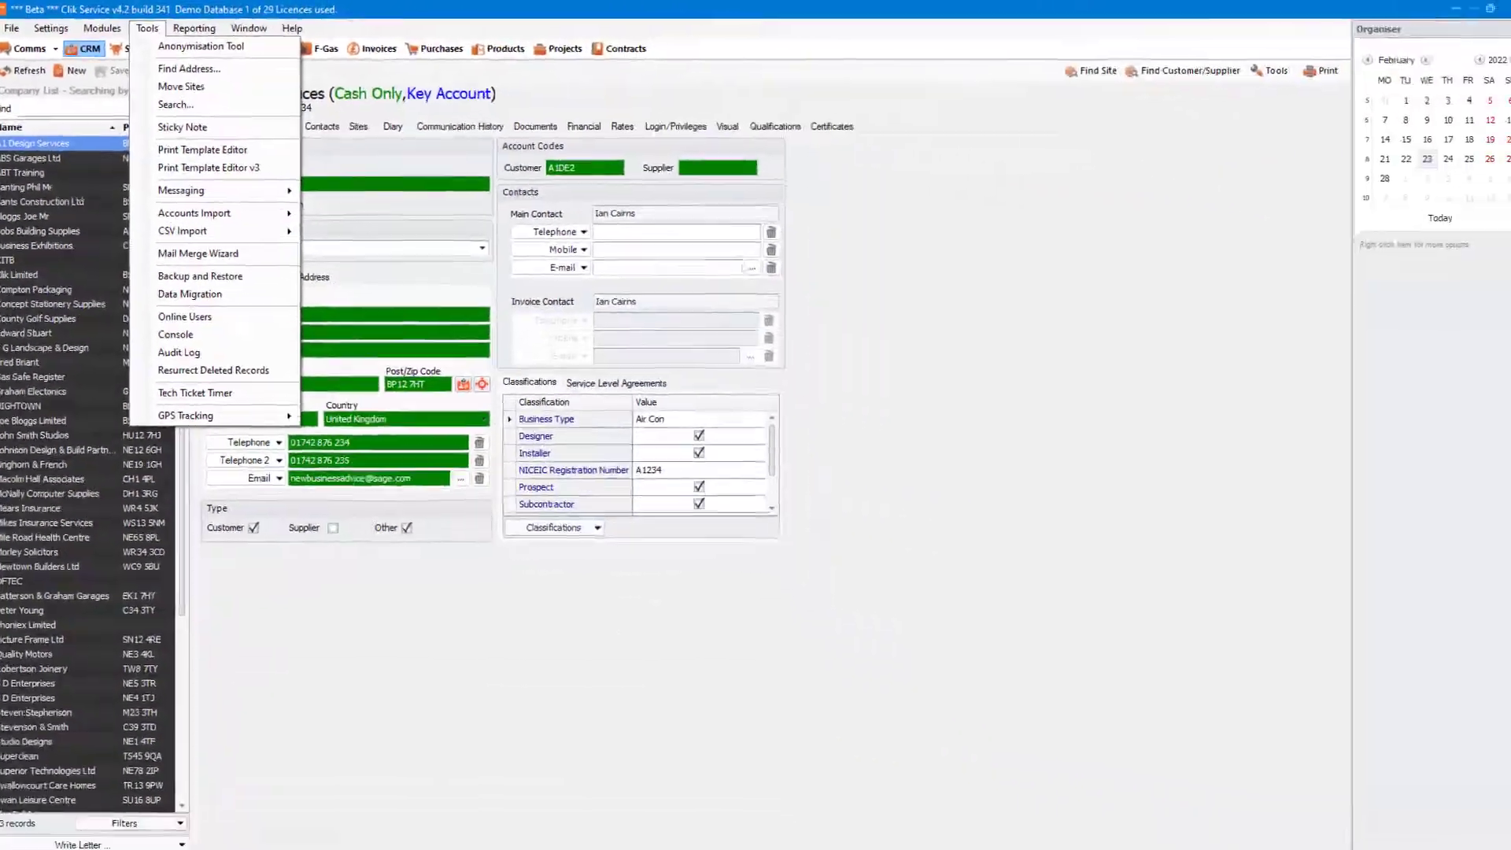
left_click(322, 267)
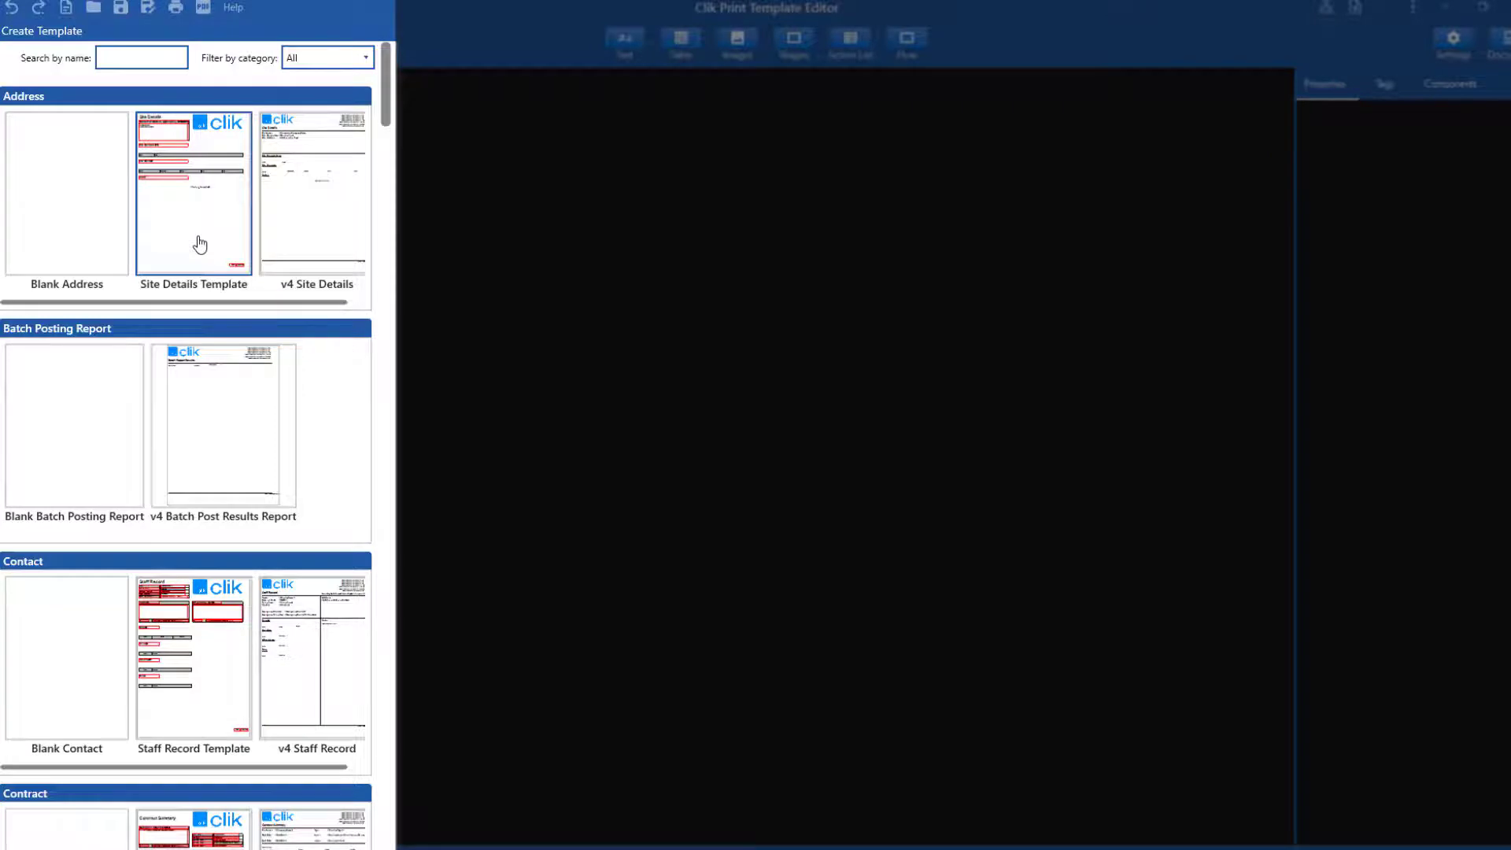
Step: Filter the gallery to the Job category and create a template from Jobsheet with Images Template
left_click(312, 61)
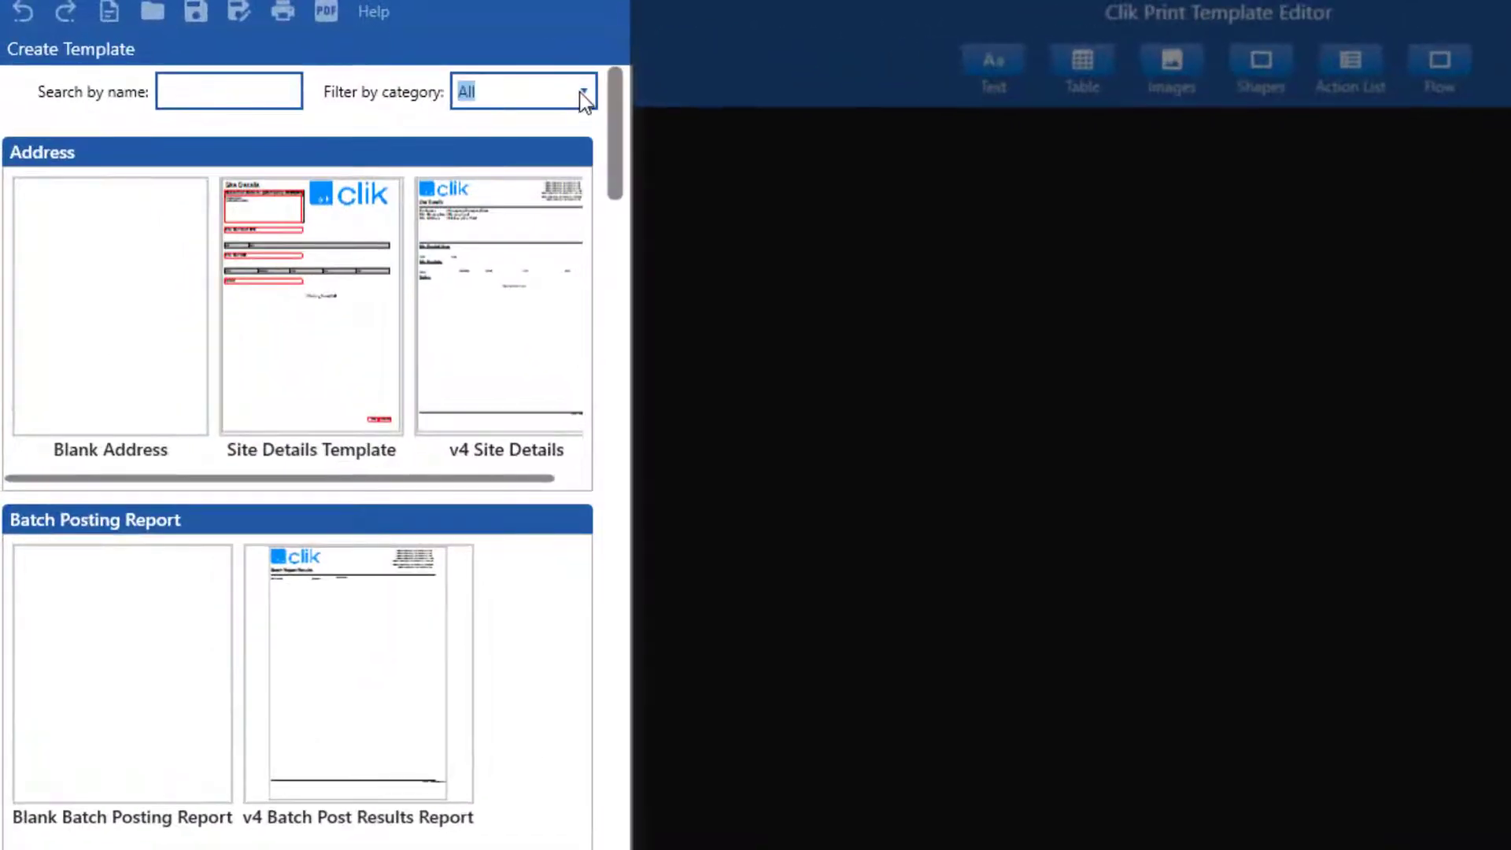
left_click(579, 92)
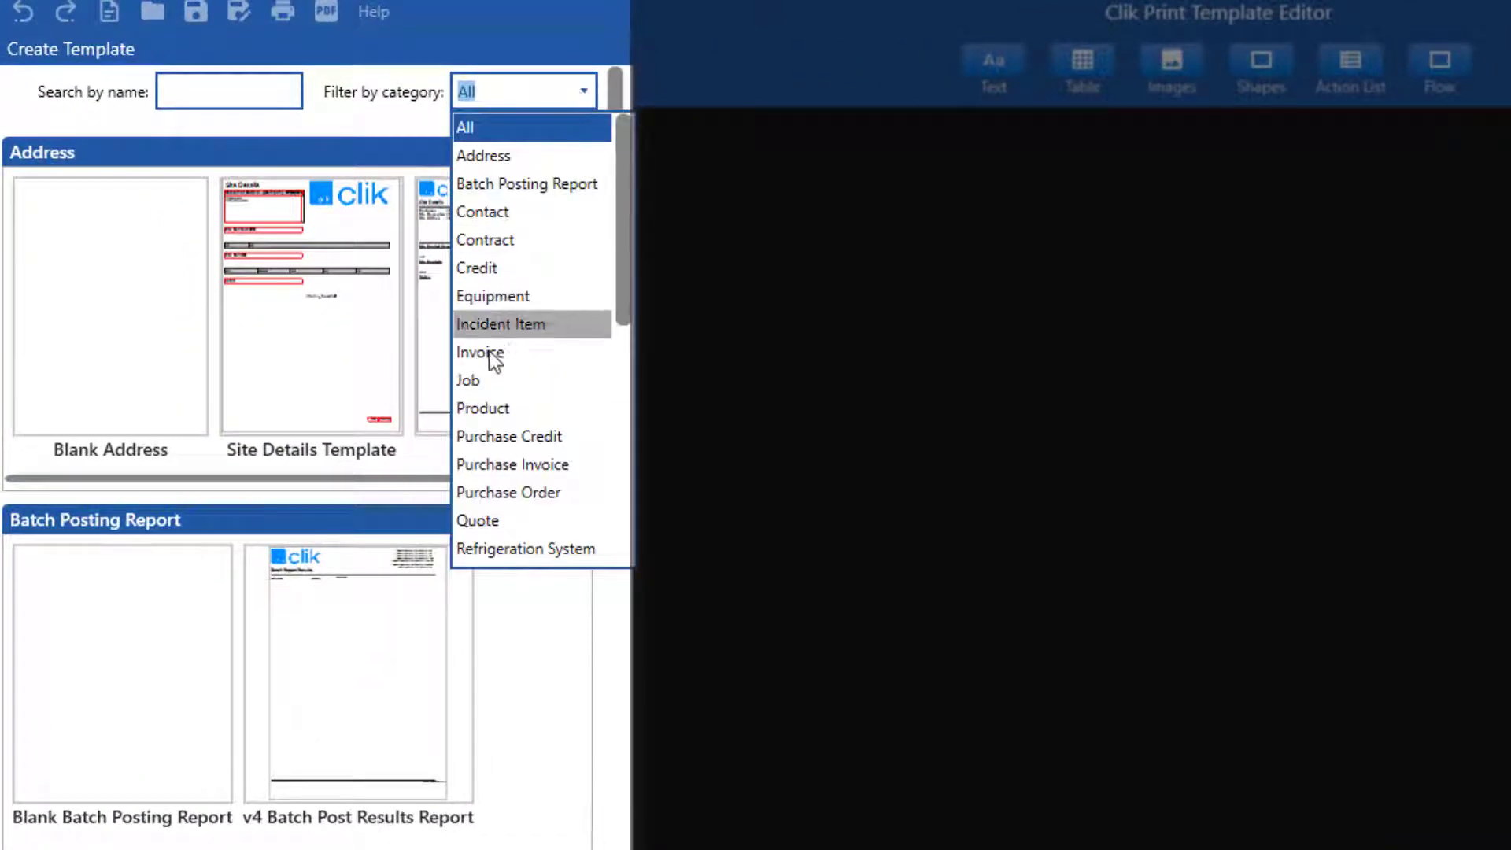
left_click(488, 378)
left_click_drag(68, 479, 484, 508)
left_click(314, 319)
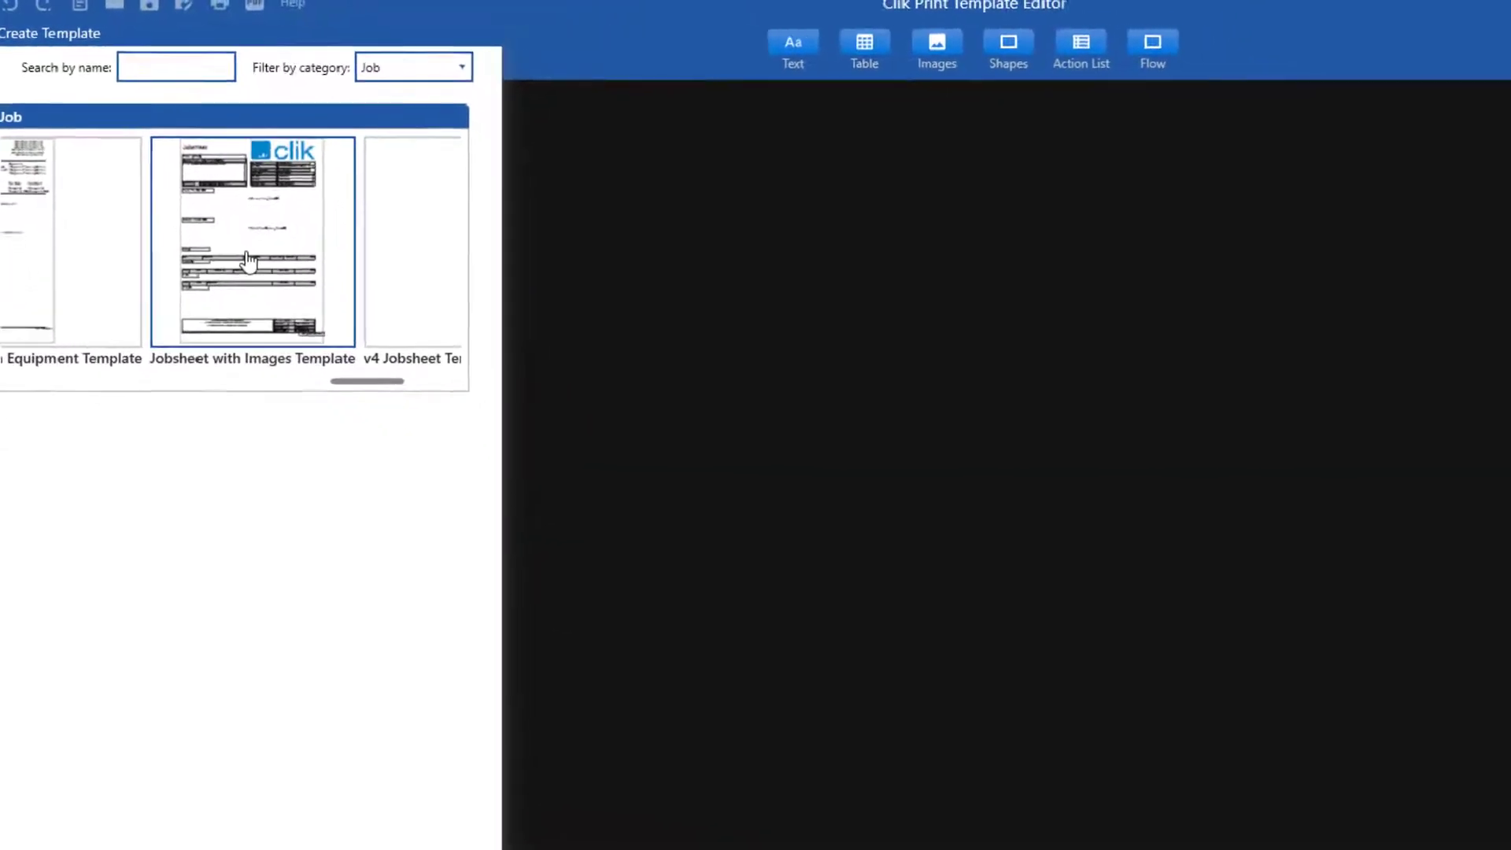
double_click(313, 318)
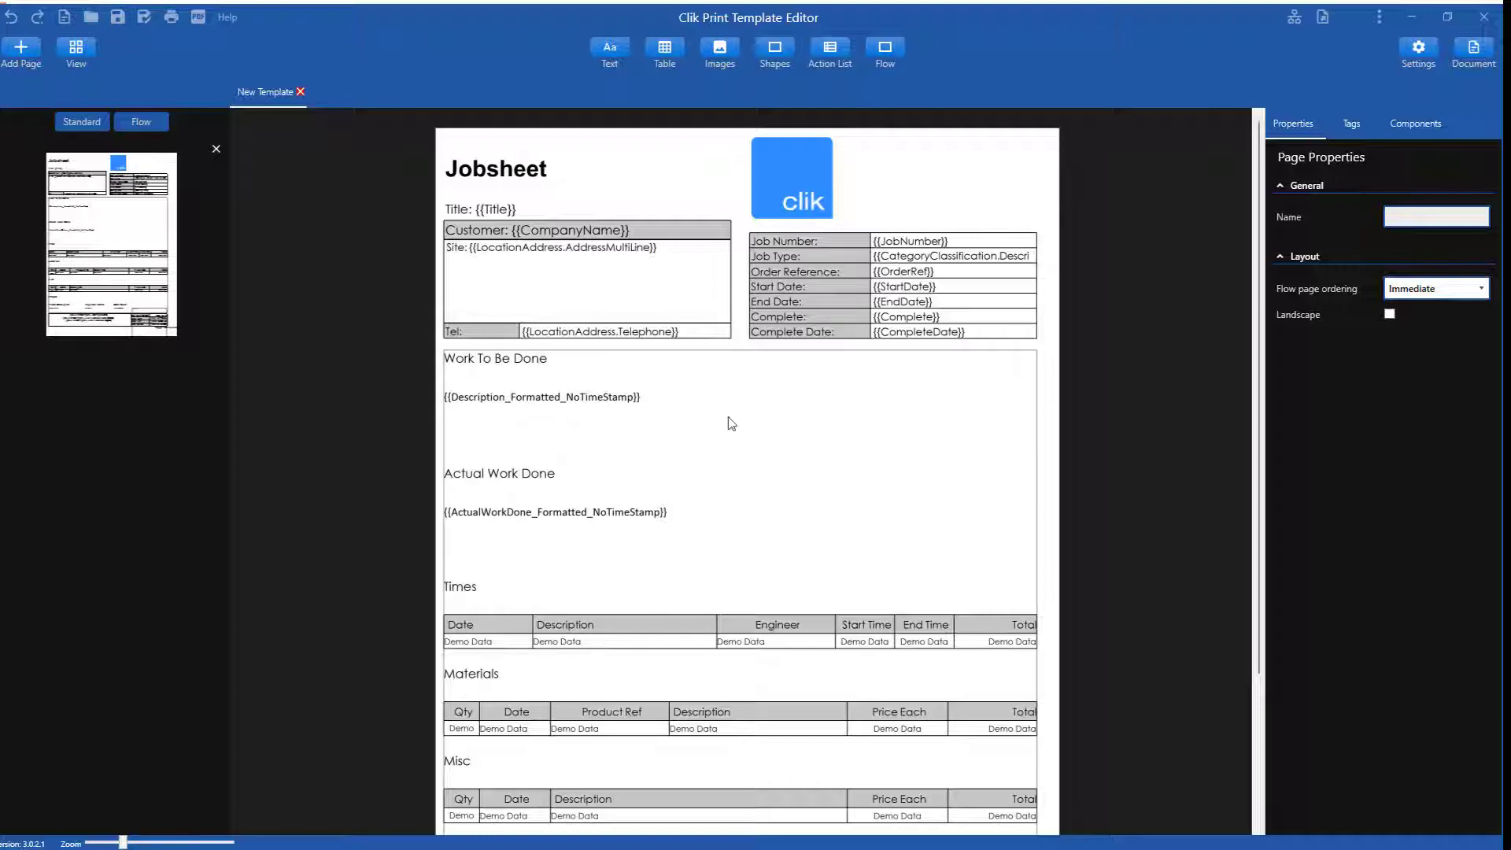
Step: Insert Gas_Safe_Register_logo_symbol.png as an image beside the Clik logo at the page's top right
left_click_drag(1259, 295, 1272, 521)
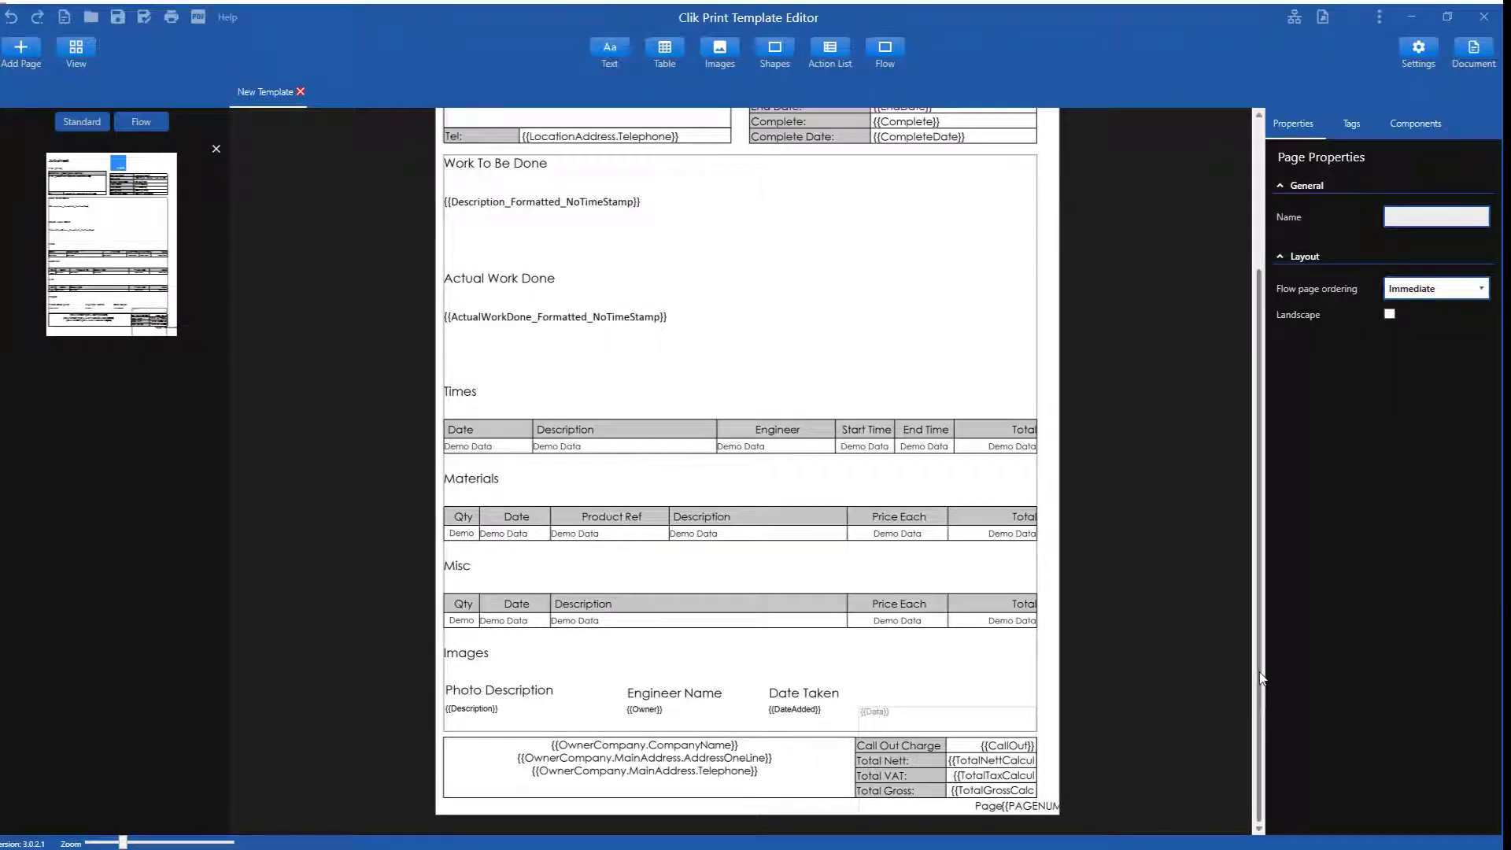
left_click_drag(1260, 587, 1266, 358)
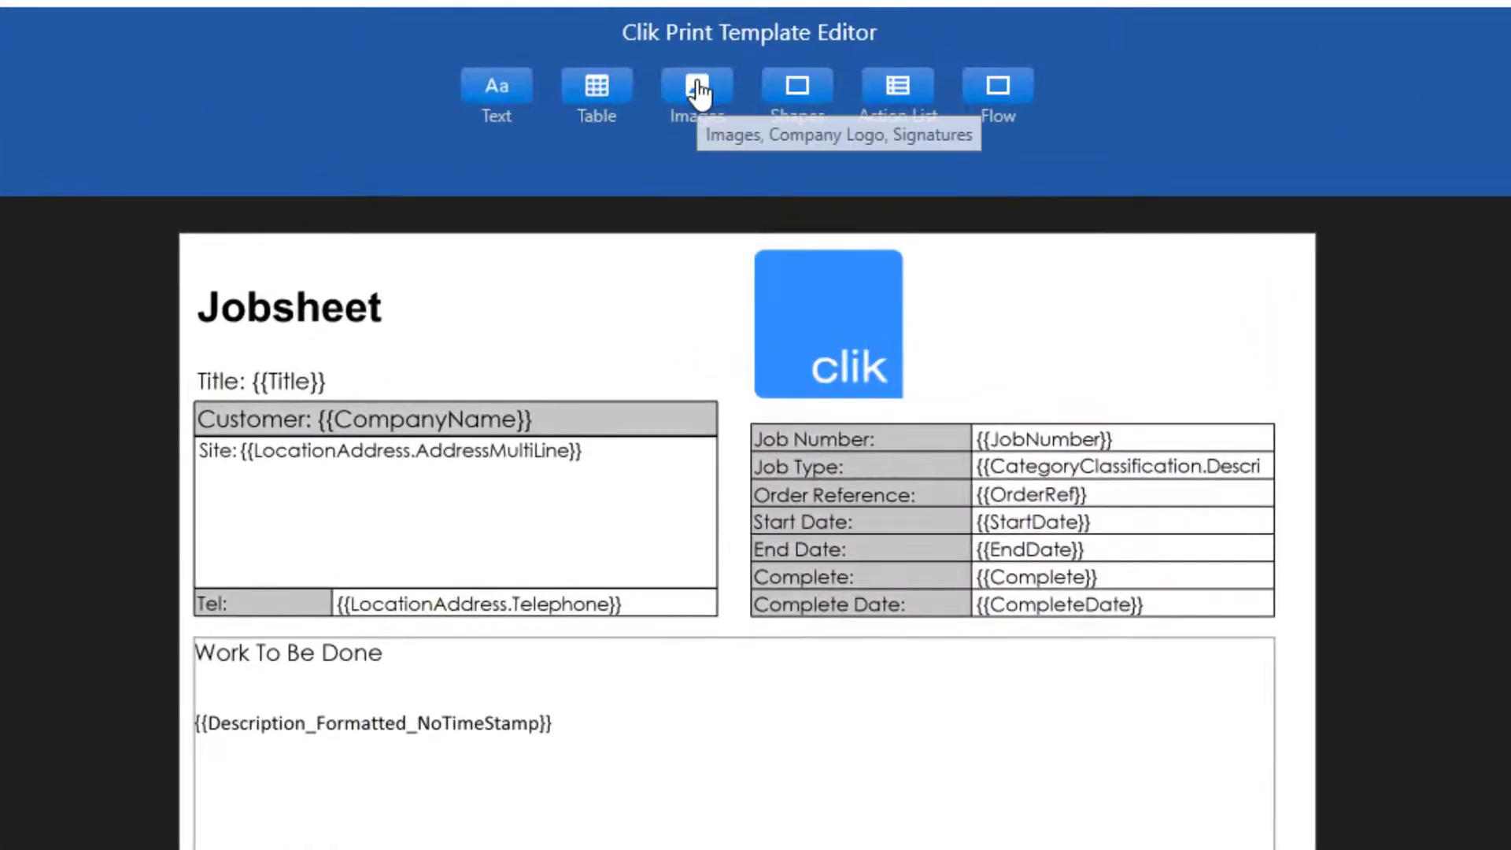
left_click_drag(697, 90, 974, 264)
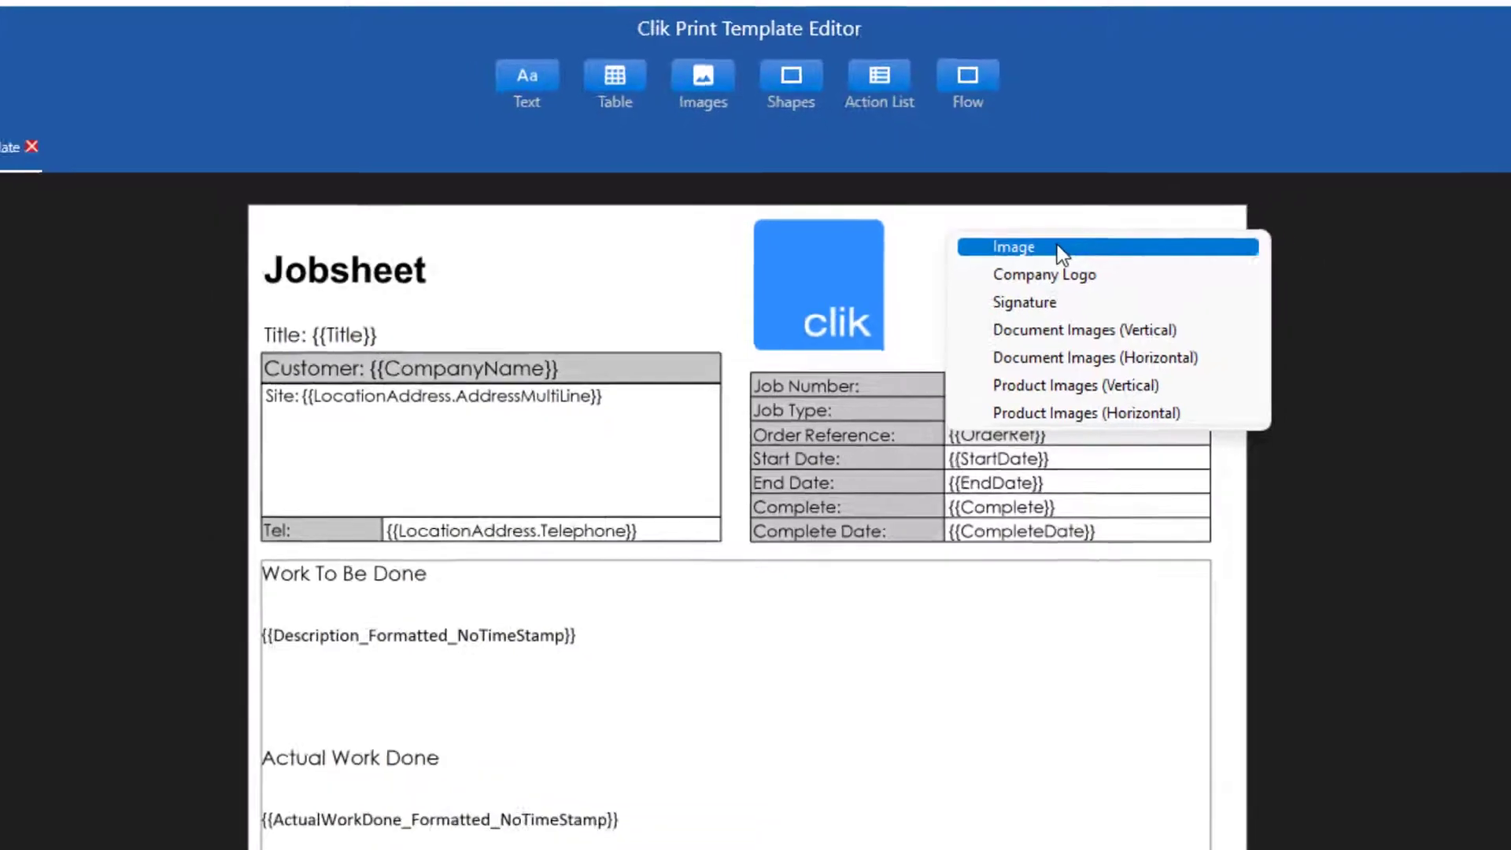
left_click(1056, 247)
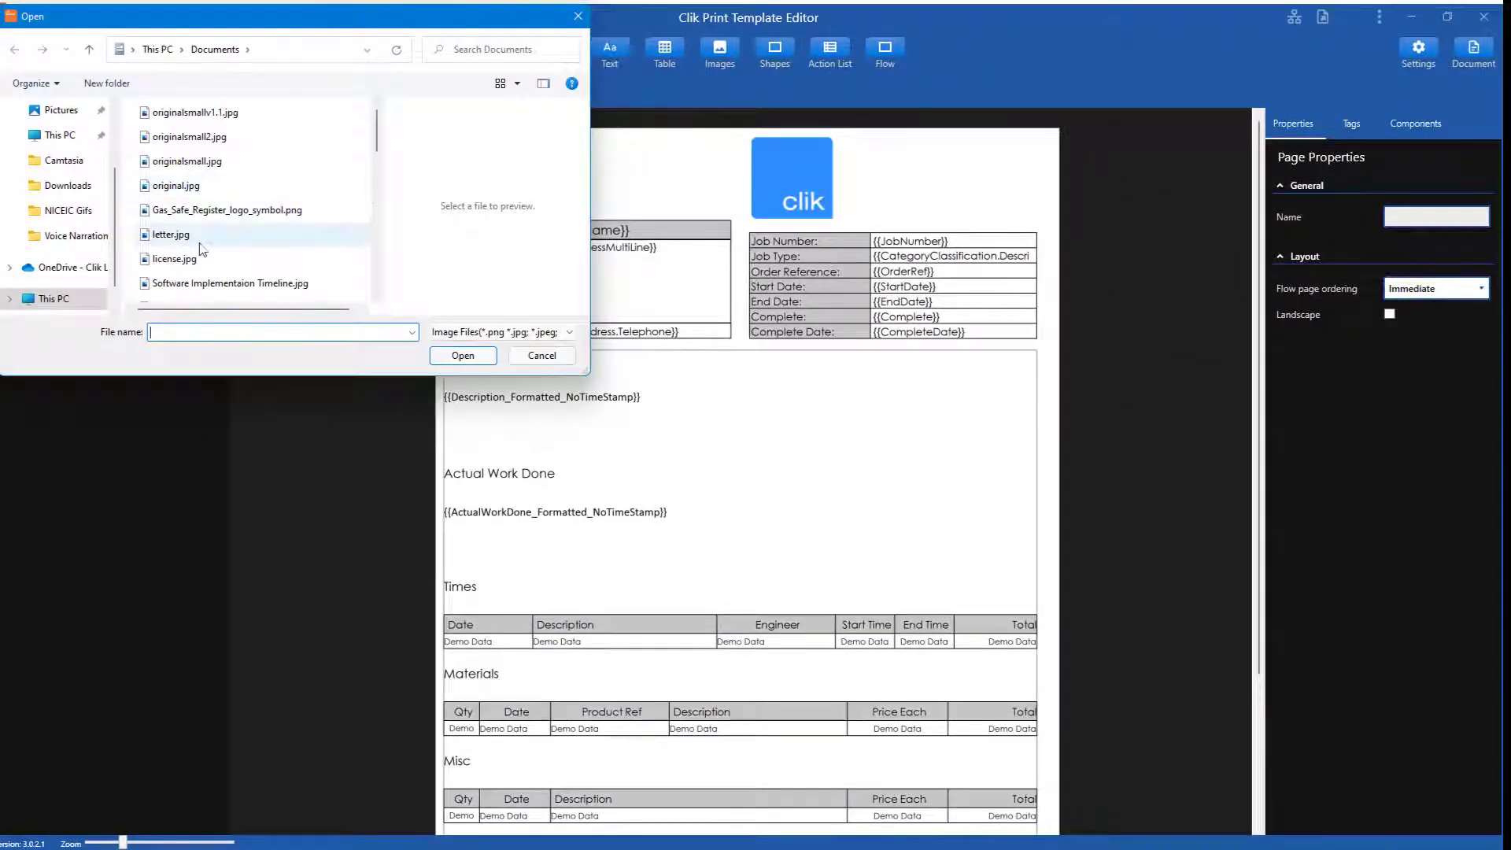
left_click(244, 213)
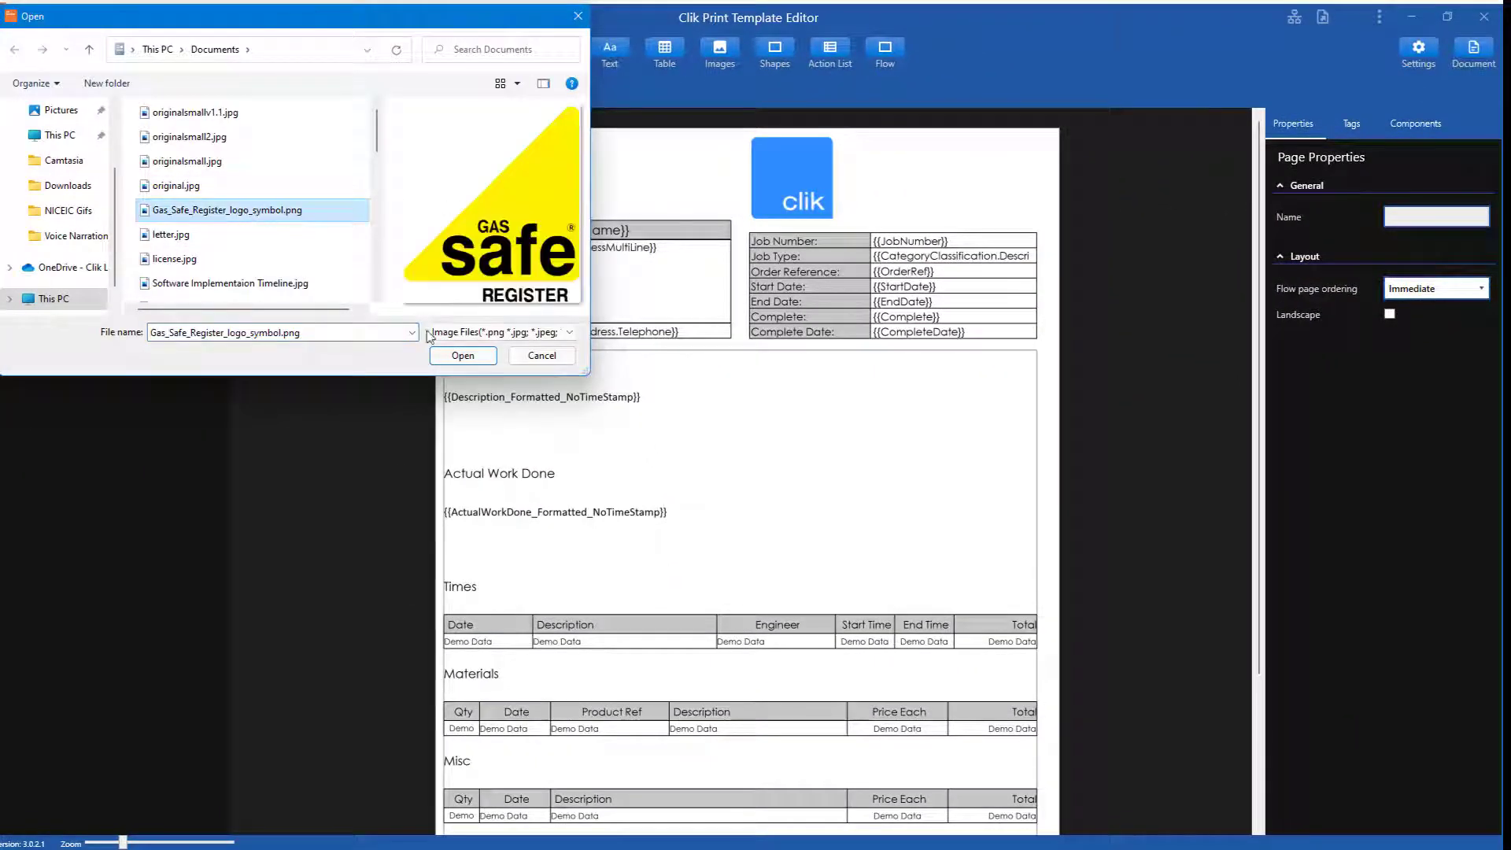
left_click(462, 355)
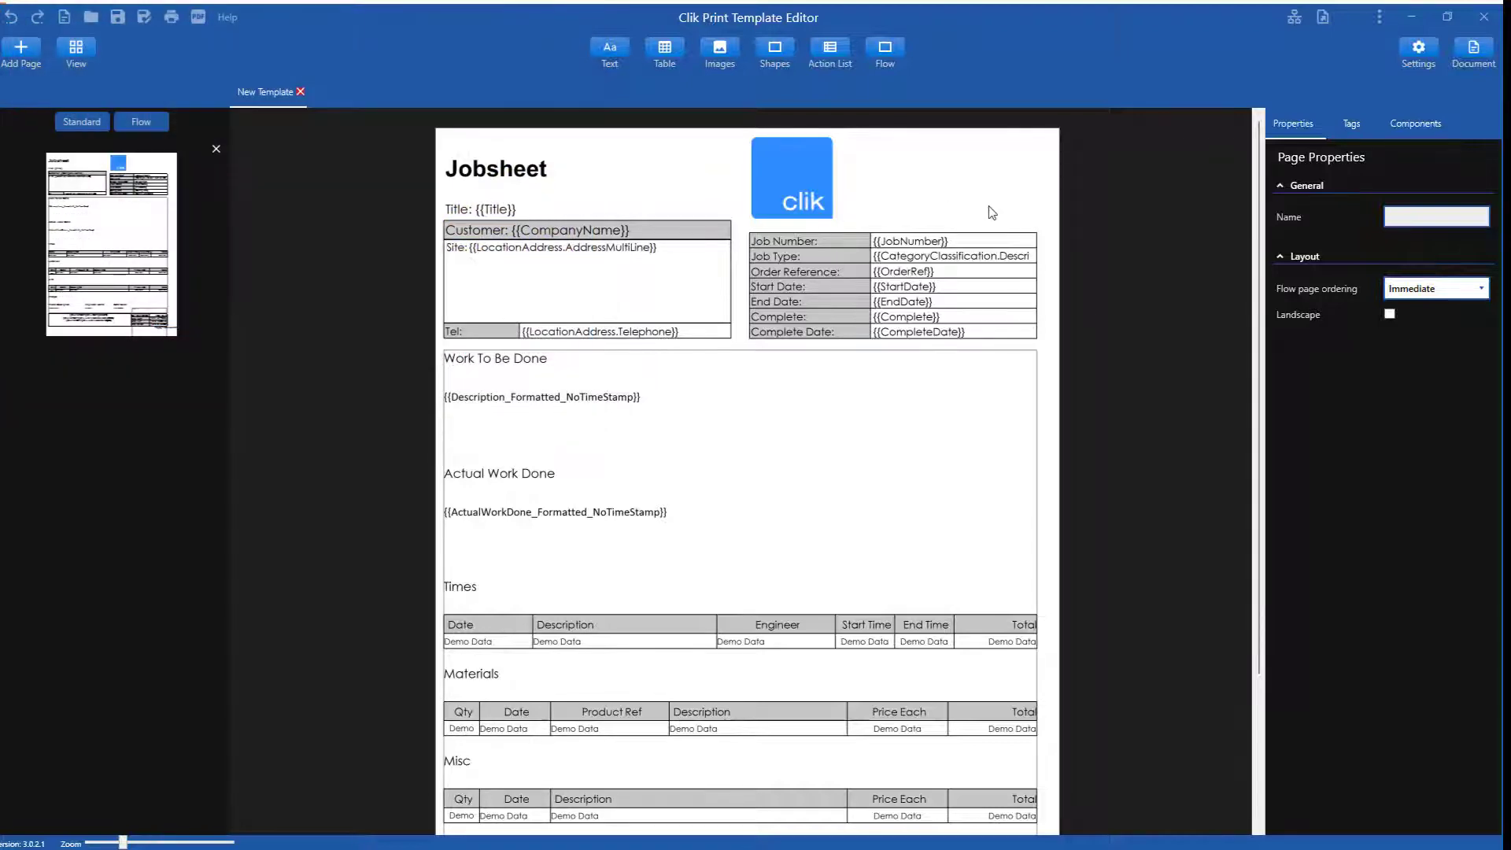
left_click(913, 165)
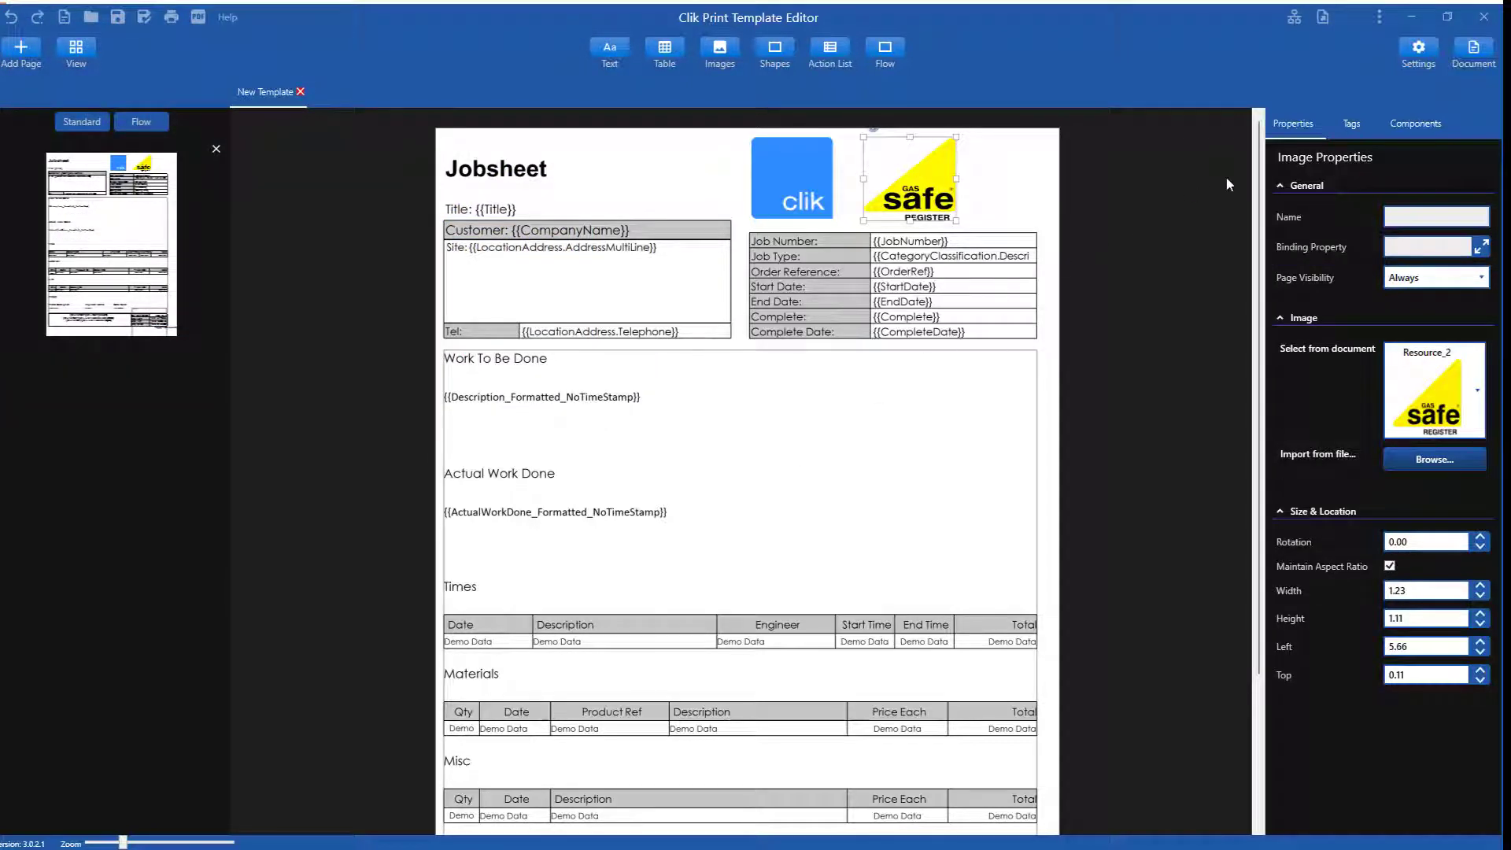
scroll(524, 601, "down", 3)
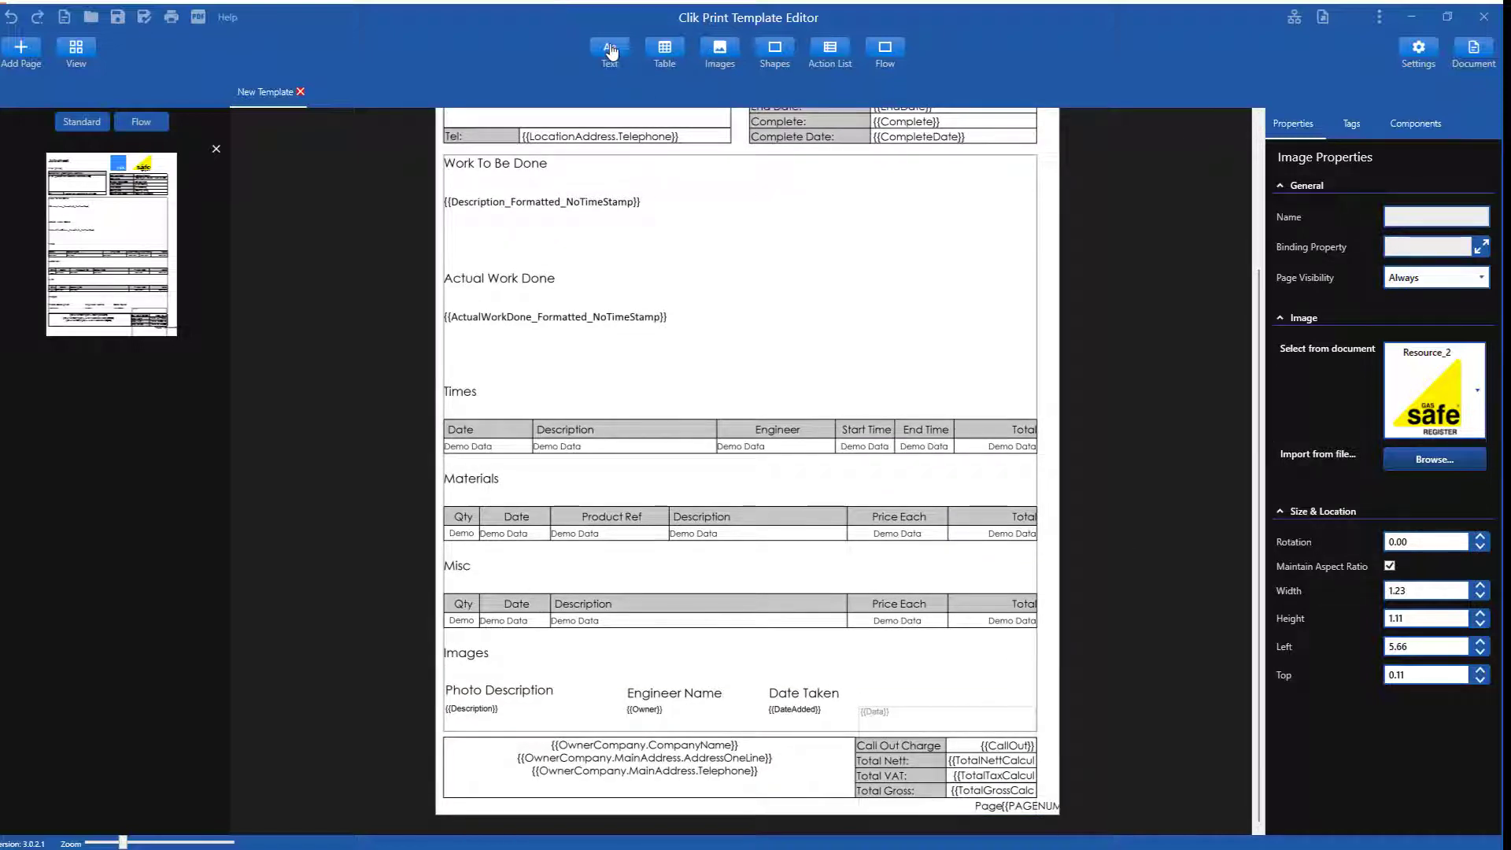
Step: Add a text label nested in the footer address block, widened and aligned under the address
left_click_drag(611, 52, 529, 790)
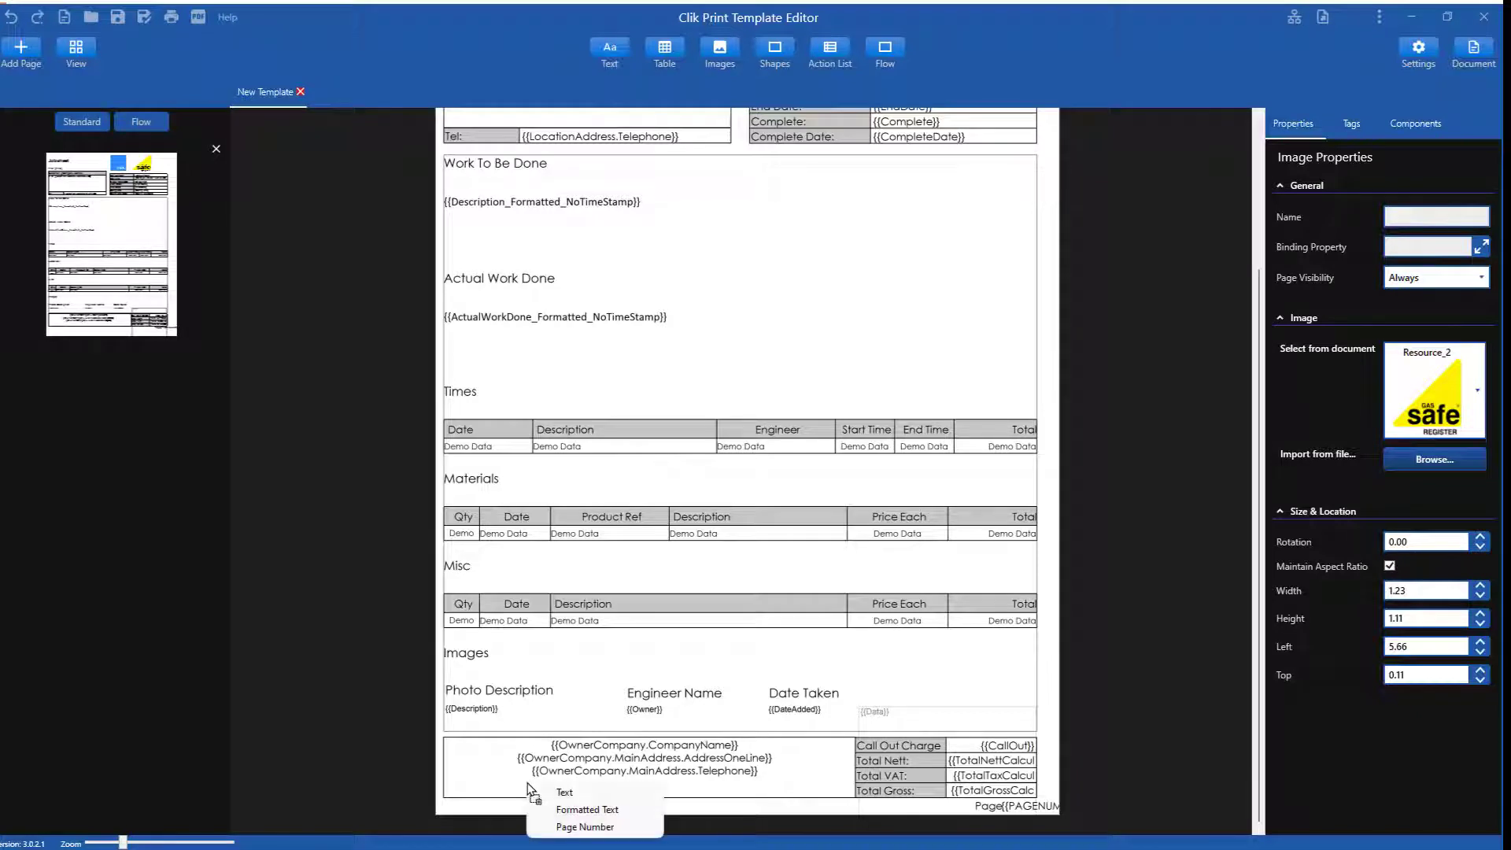
left_click(567, 797)
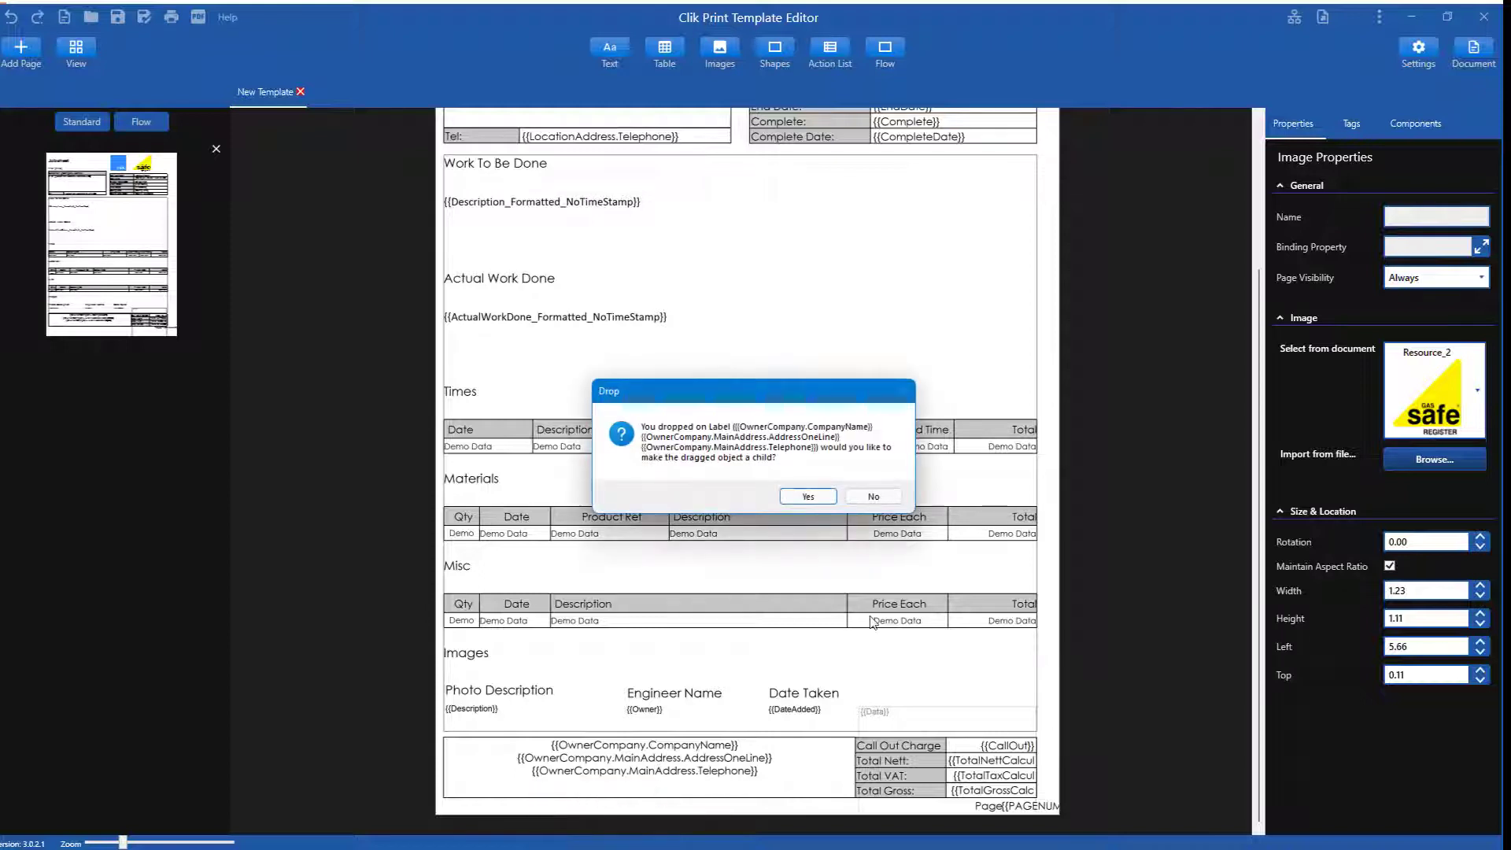
left_click(820, 493)
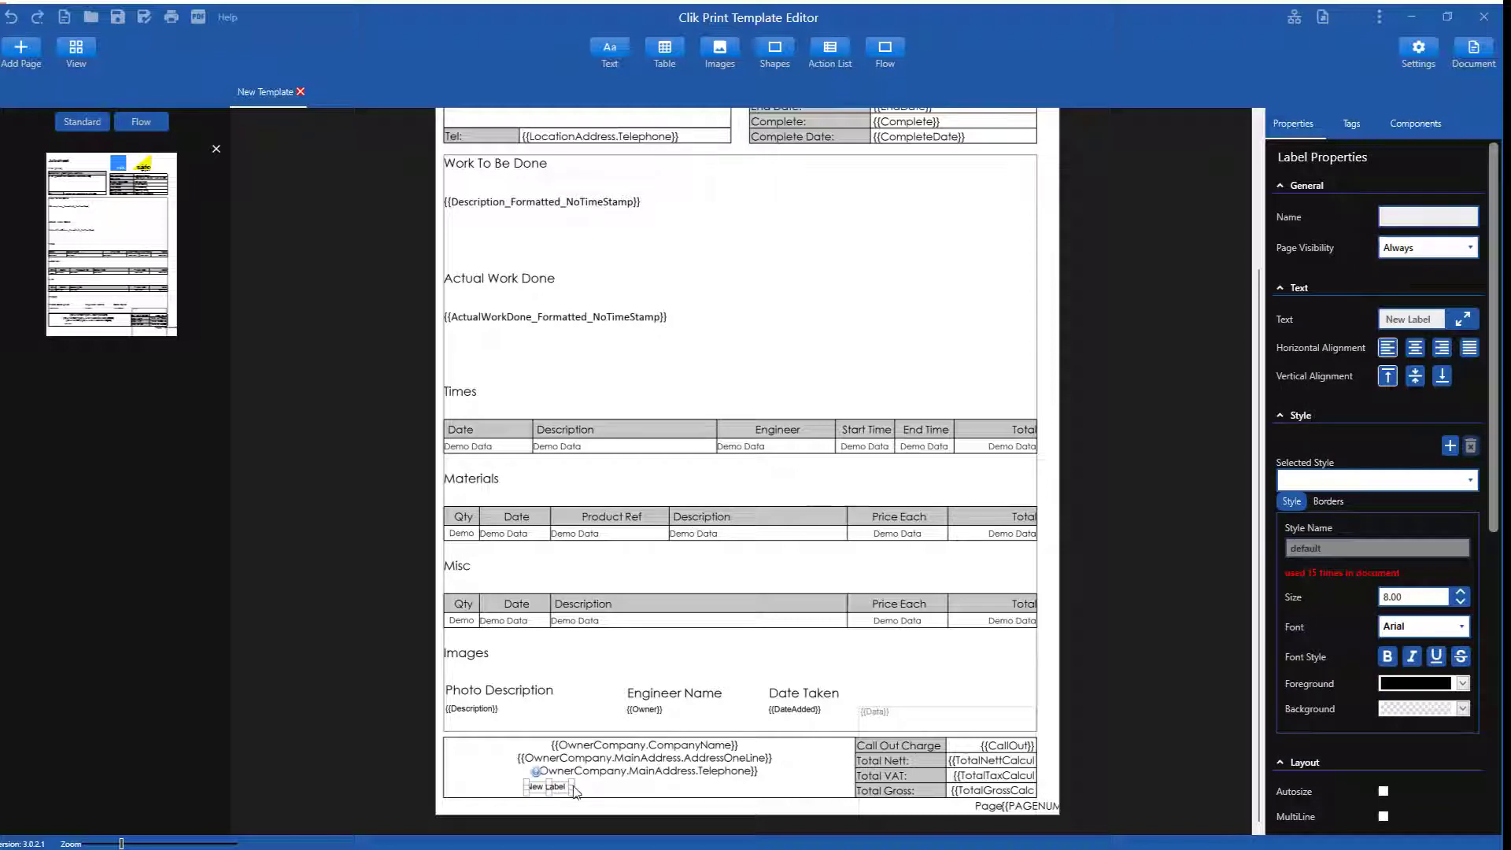
left_click_drag(572, 786, 778, 787)
left_click_drag(652, 787, 653, 783)
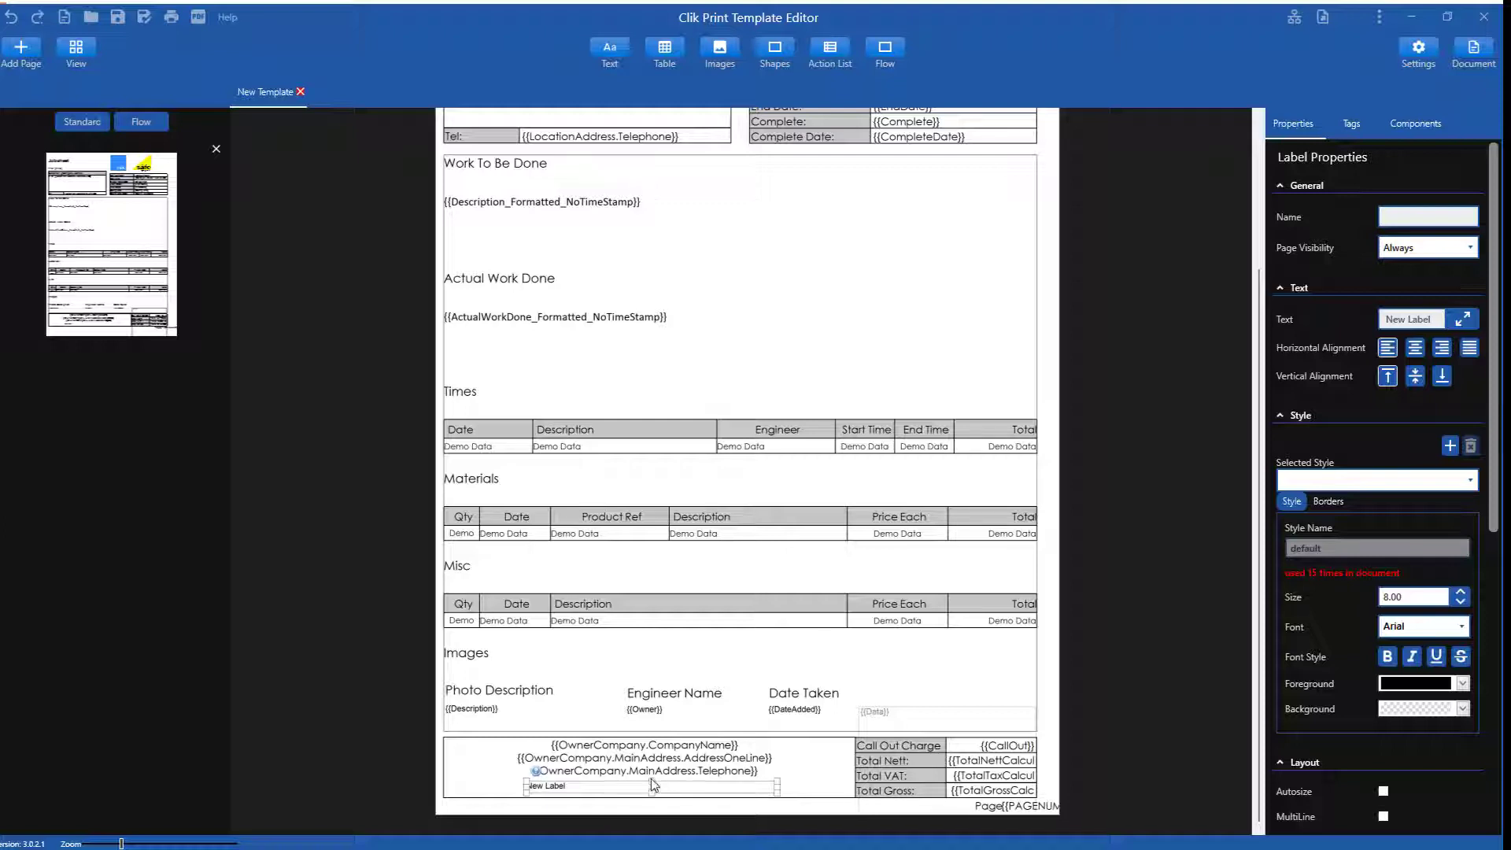
Step: Replace the label's placeholder text with the {{OwnerCompany.MainAddress.EmailAddress}} template tag
double_click(598, 791)
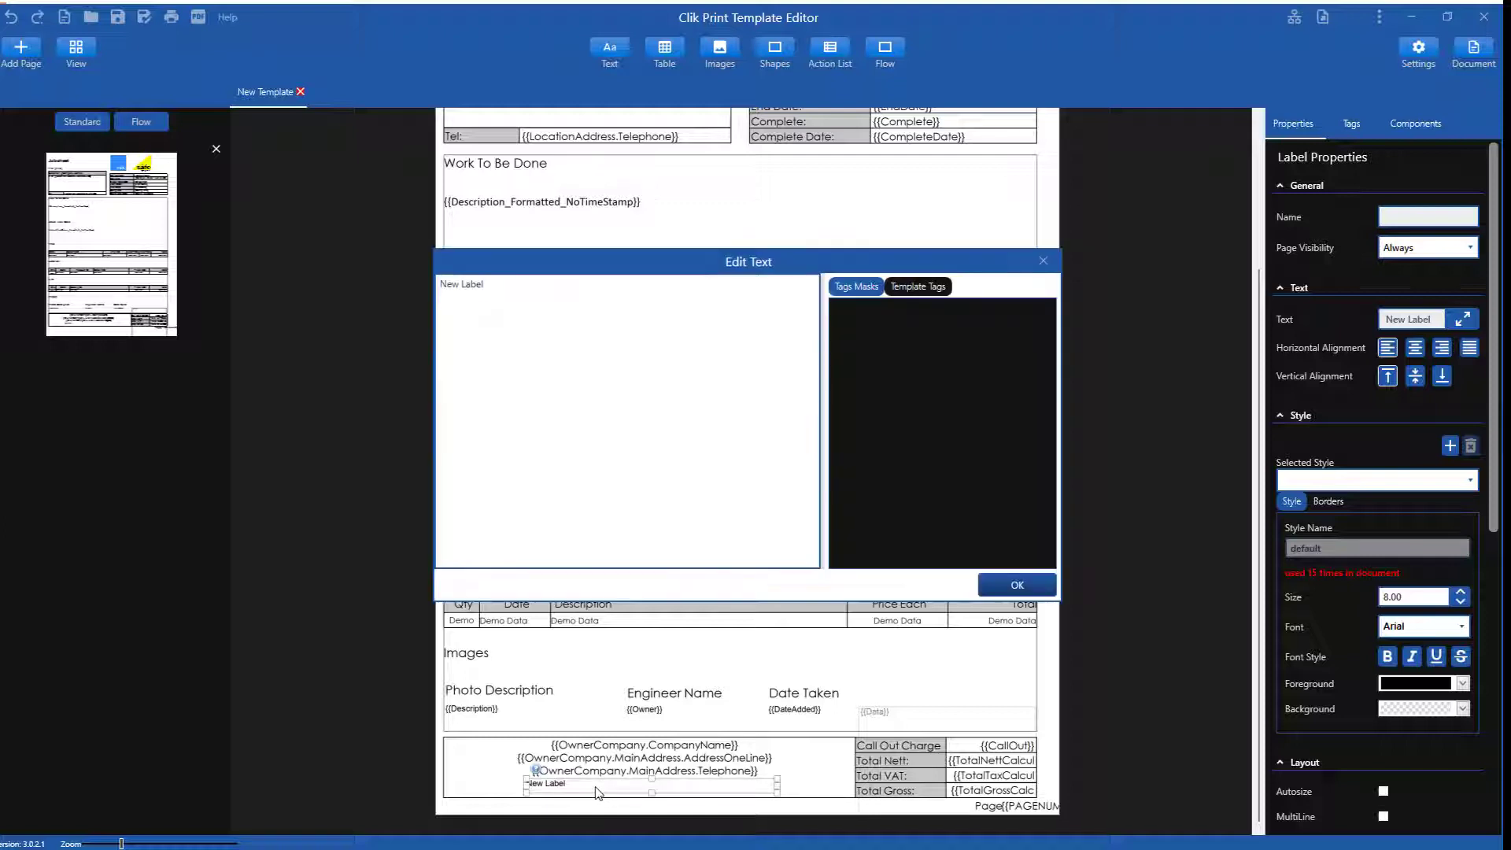
left_click_drag(495, 284, 259, 303)
key("BackSpace")
left_click(929, 288)
type("own")
double_click(934, 461)
left_click(1017, 585)
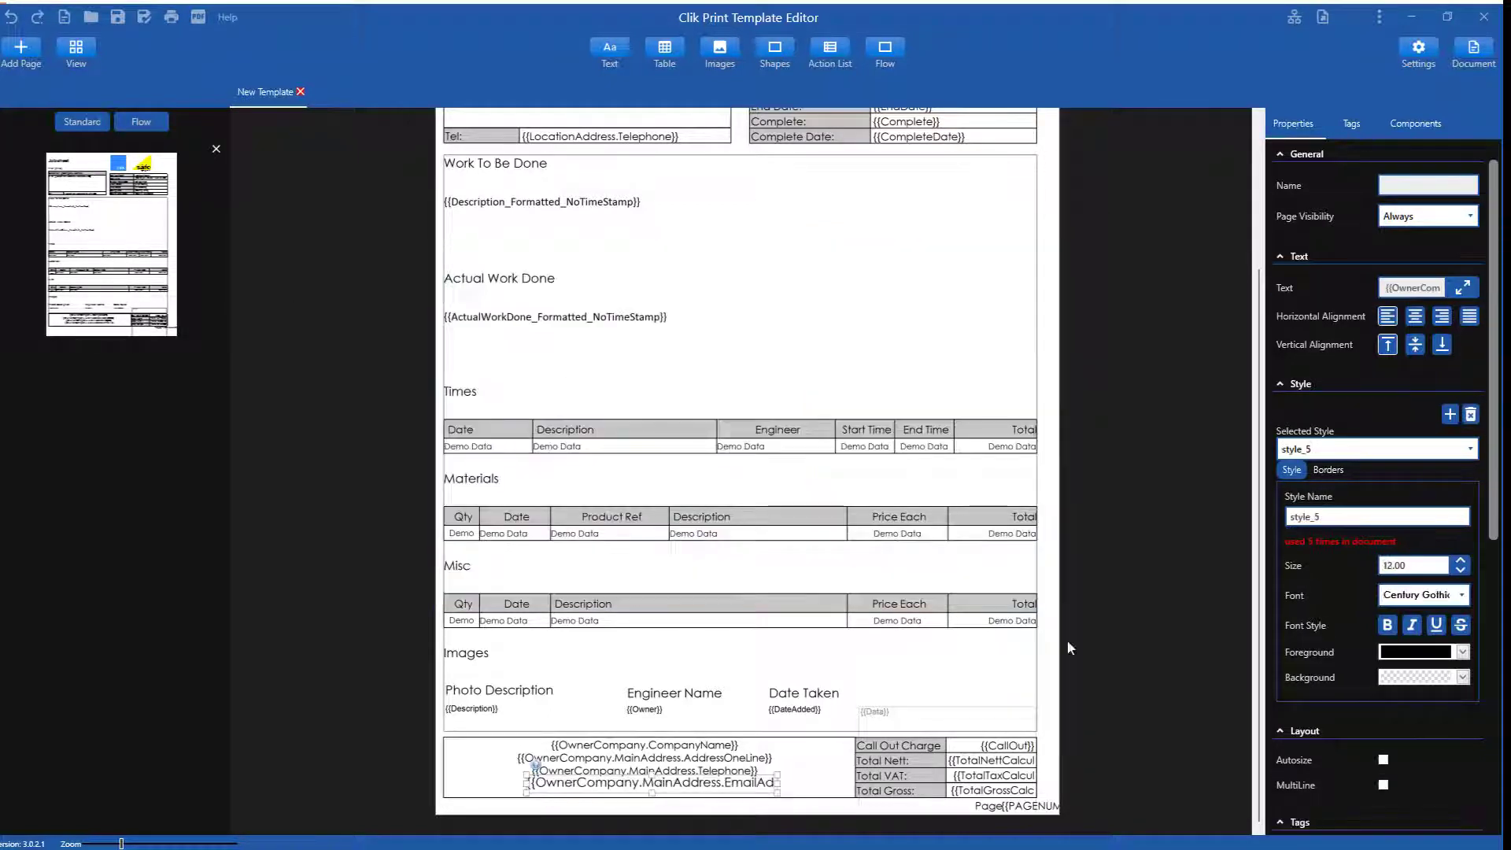
scroll(1261, 697, "up", 3)
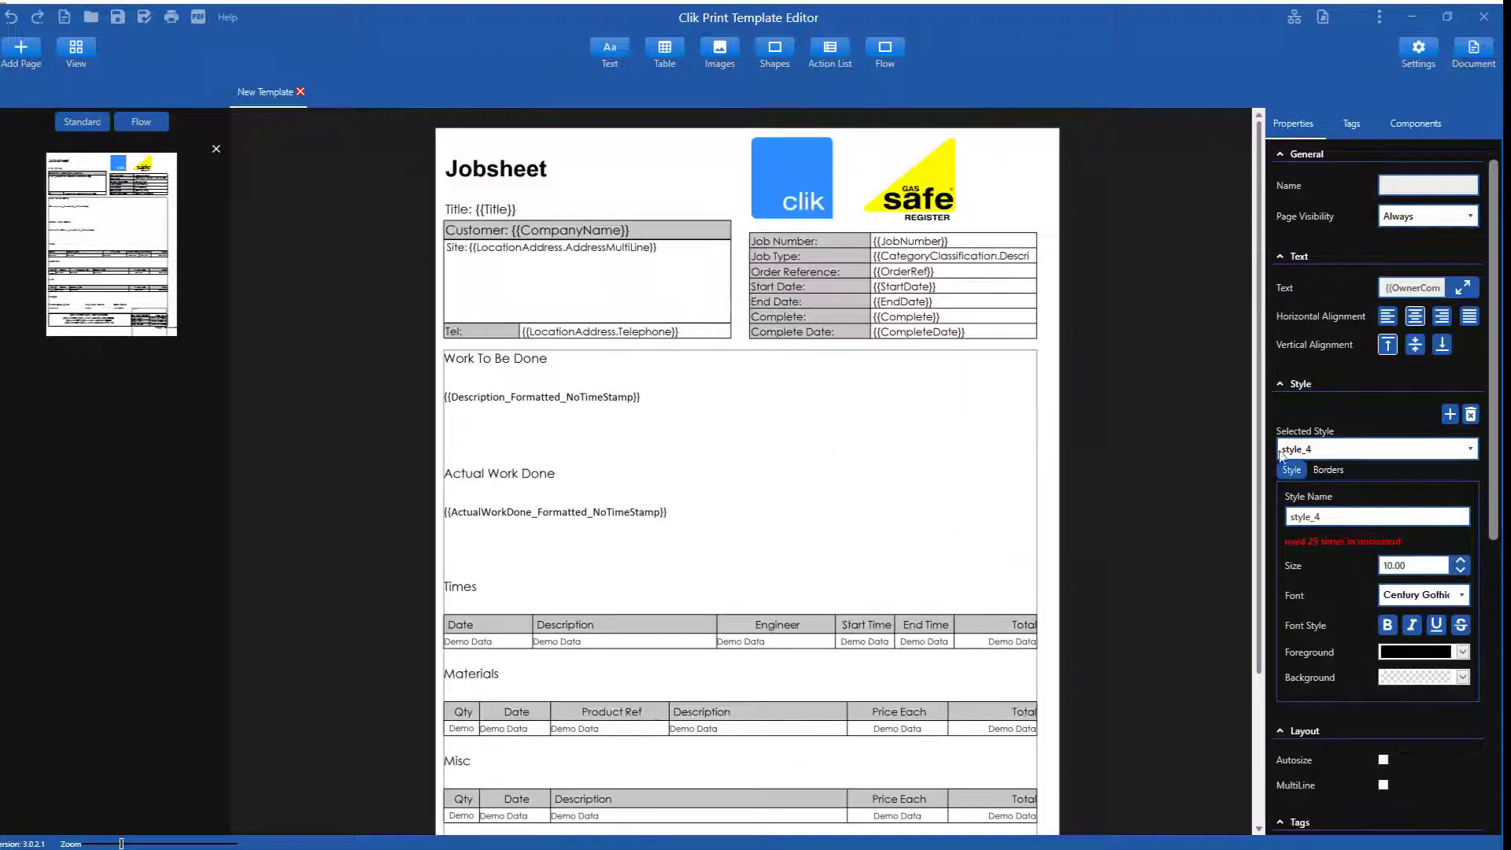
Step: Add a second page with a bold formatted-text heading reading 'Action Lists' at its top left
left_click(833, 435)
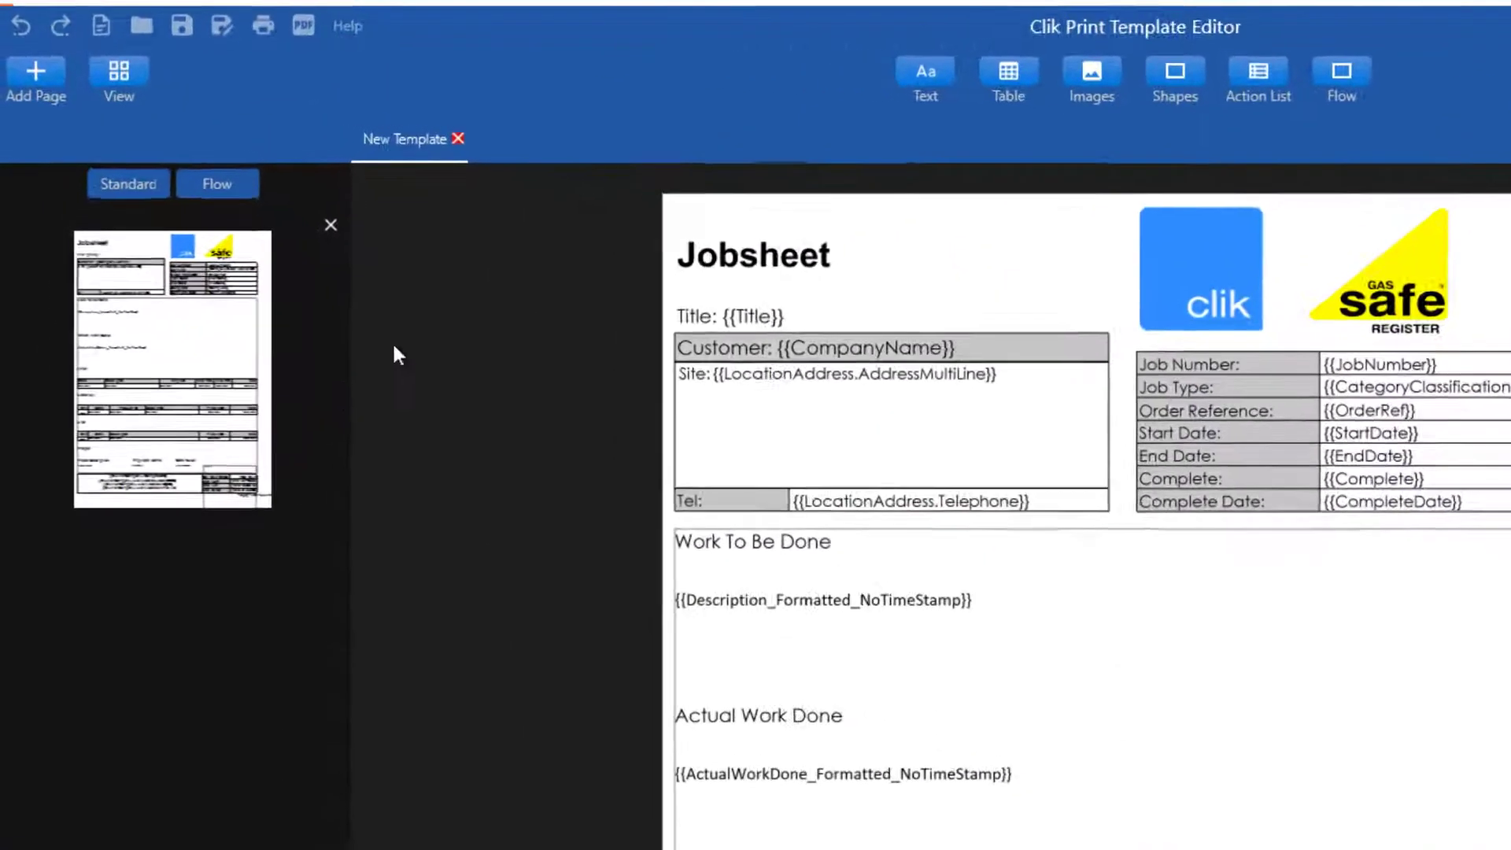
left_click(30, 93)
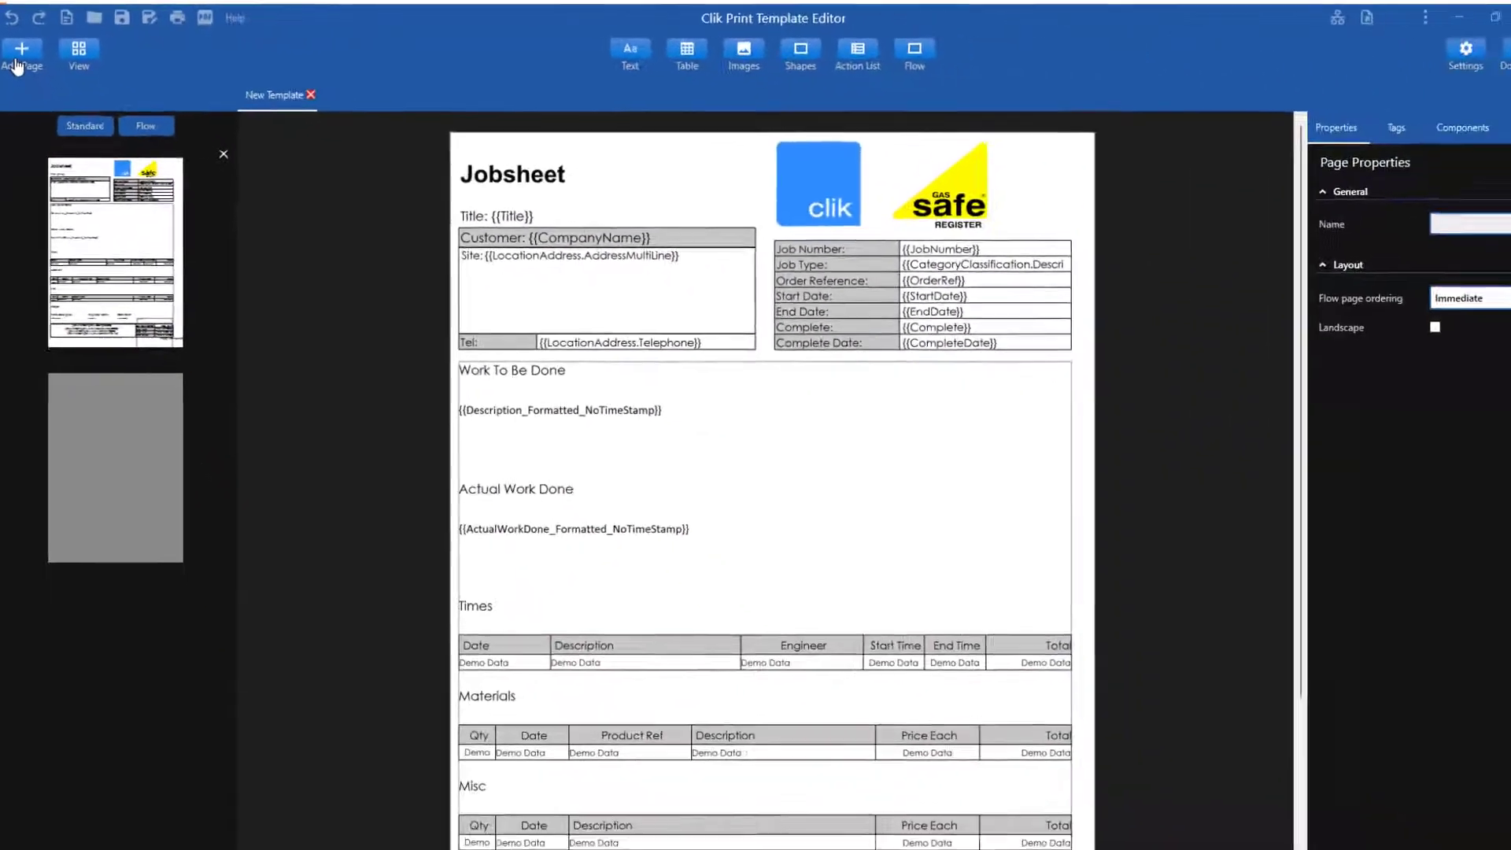
left_click(130, 460)
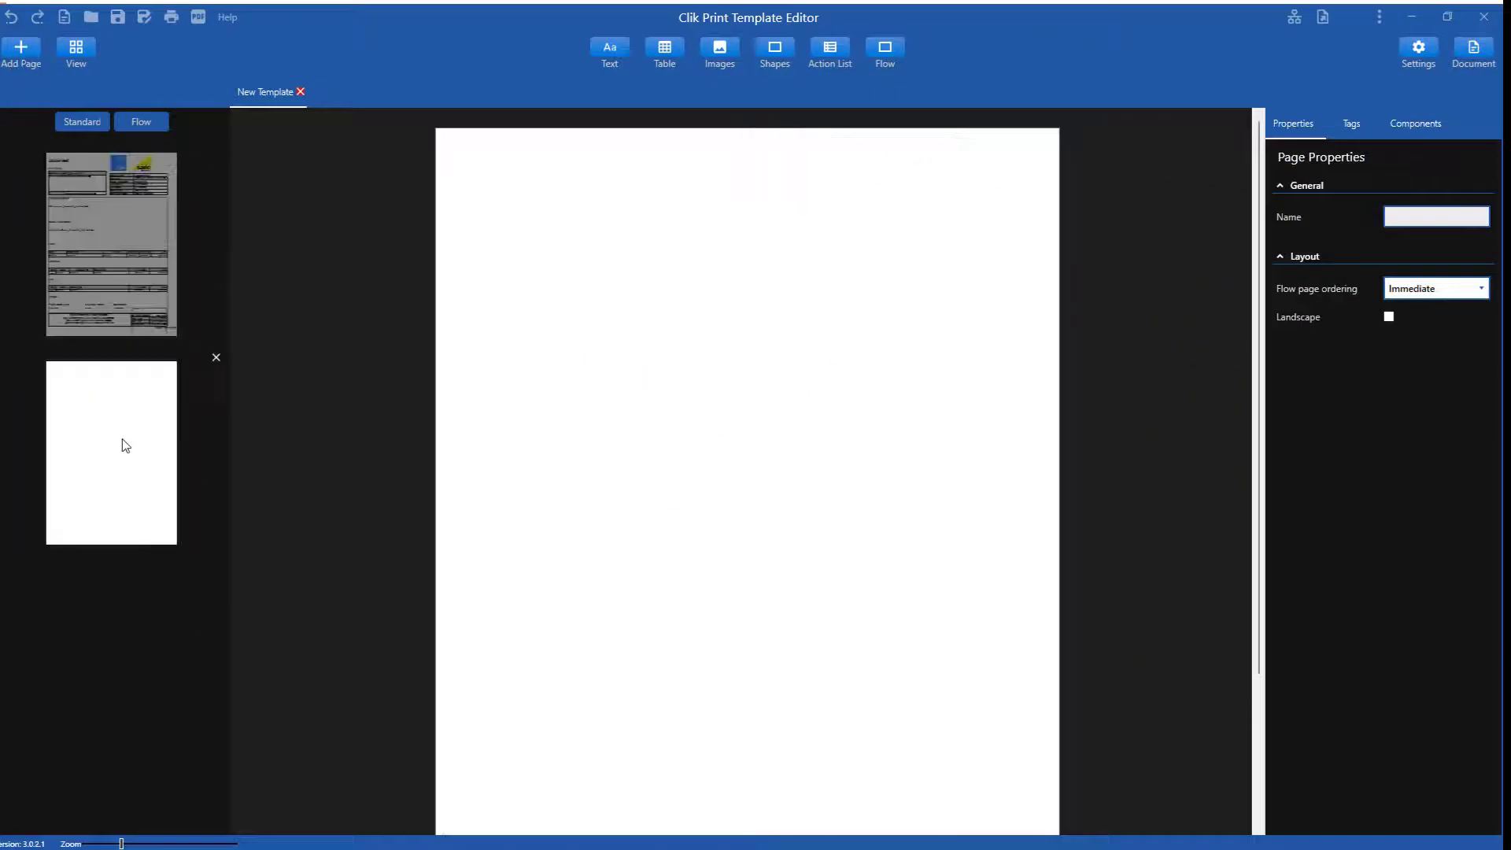
left_click(612, 50)
left_click(469, 162)
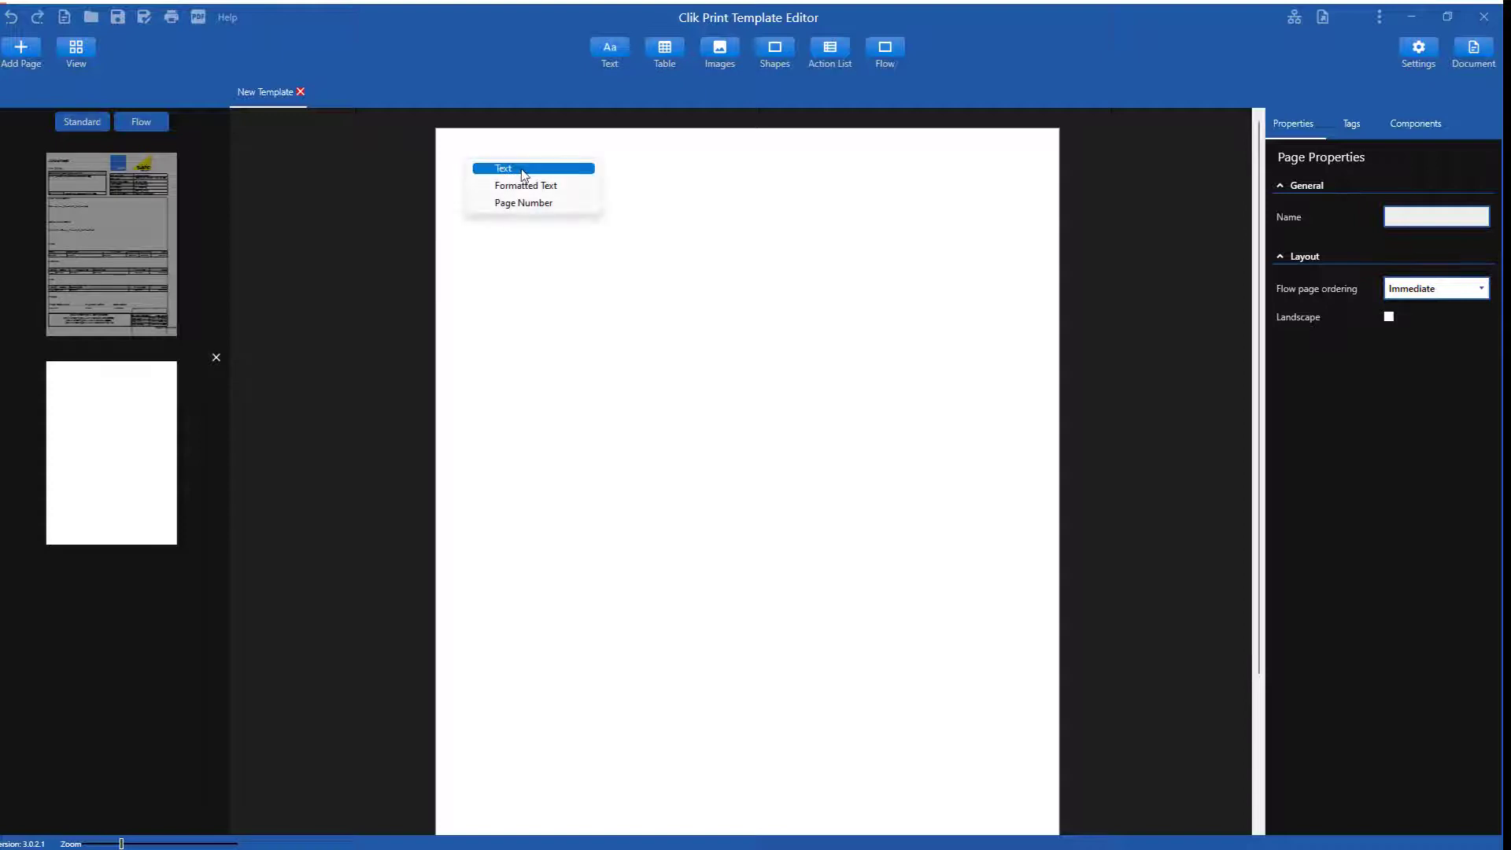
left_click(537, 188)
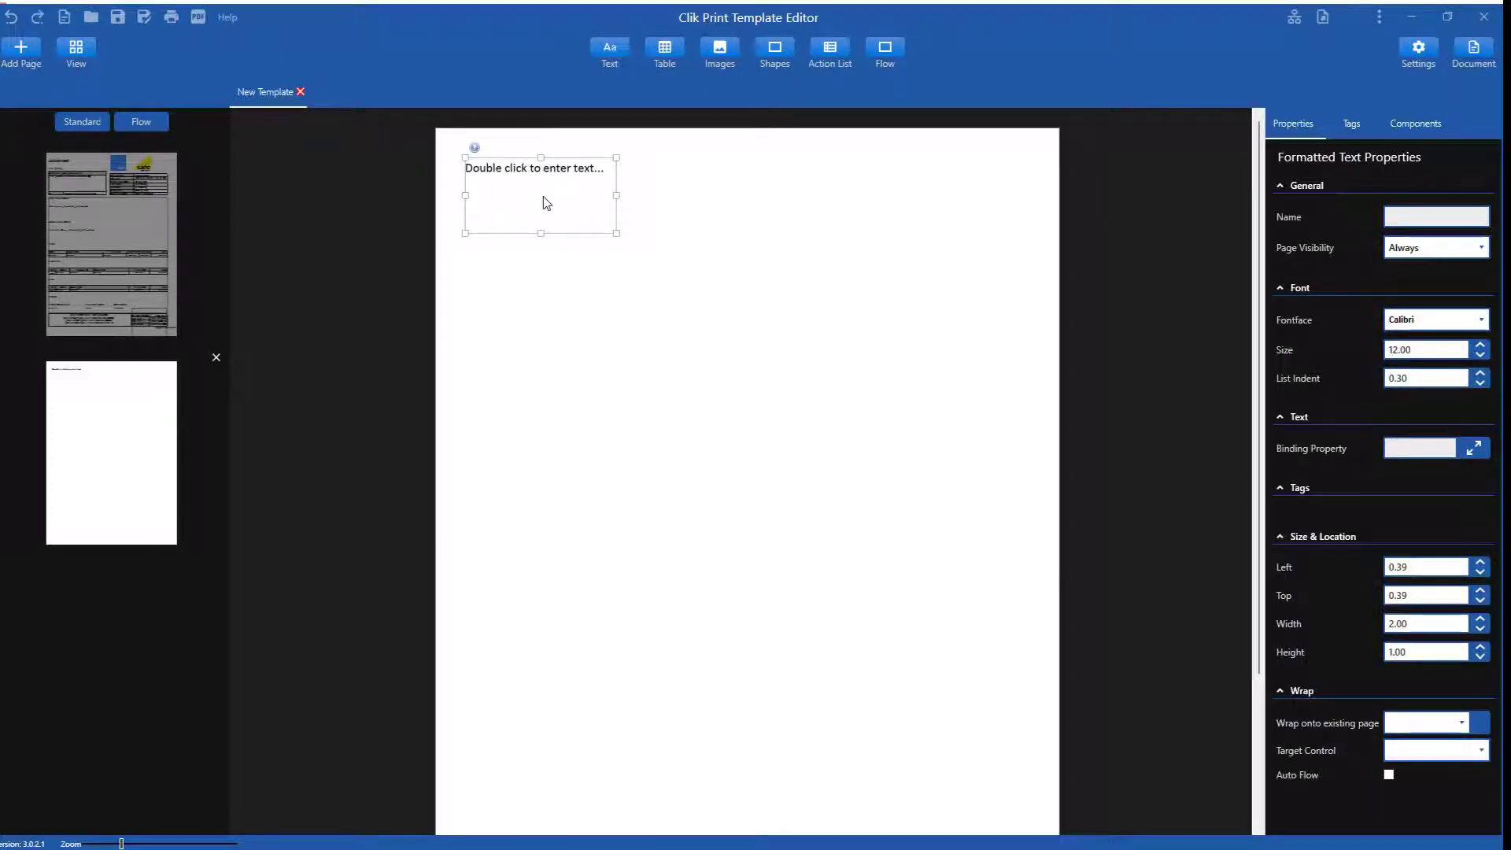
double_click(546, 203)
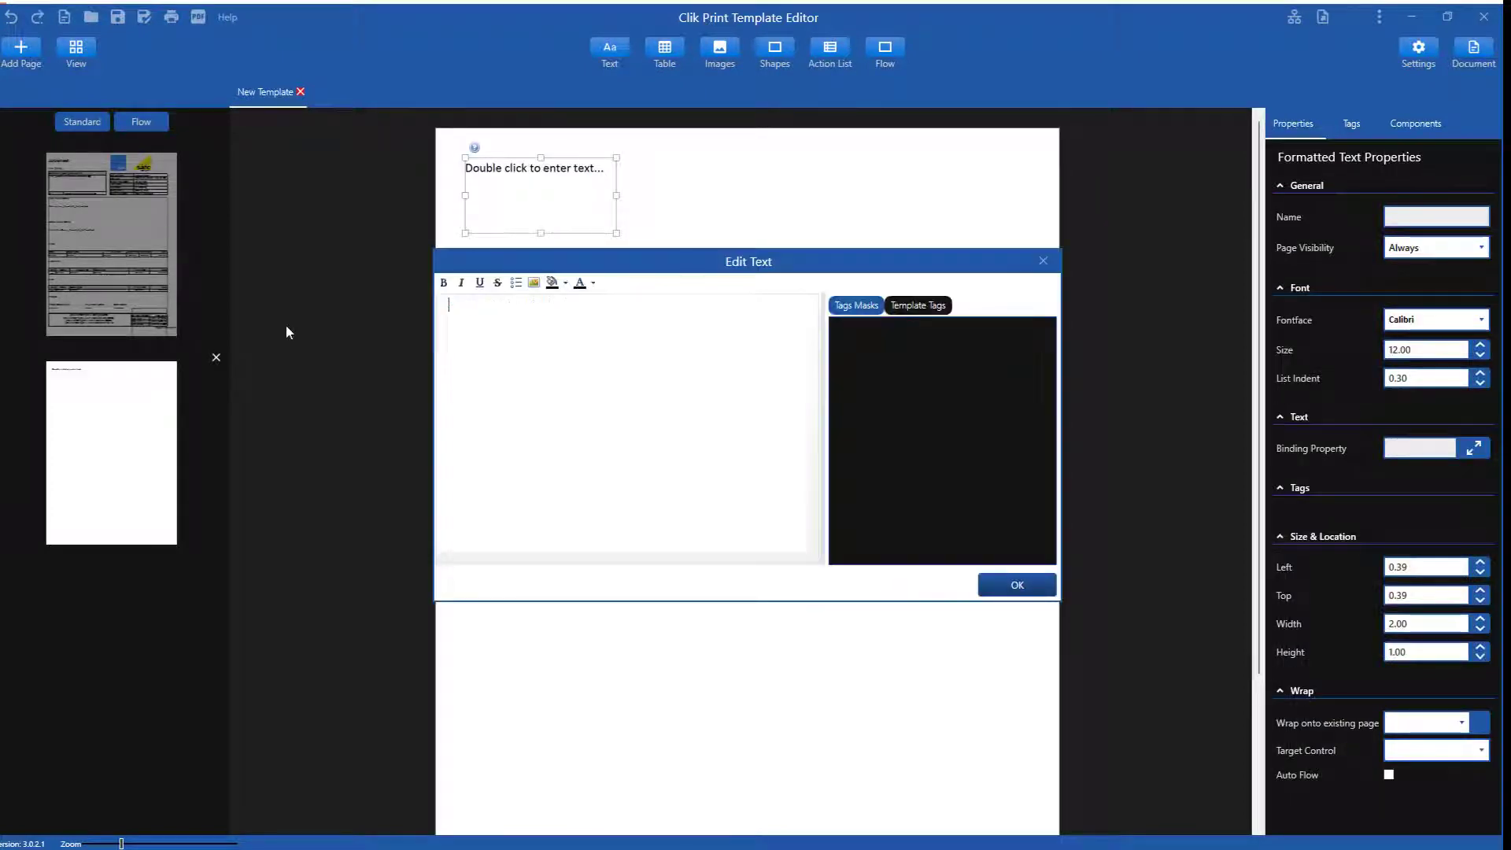
left_click(454, 307)
type("Action List")
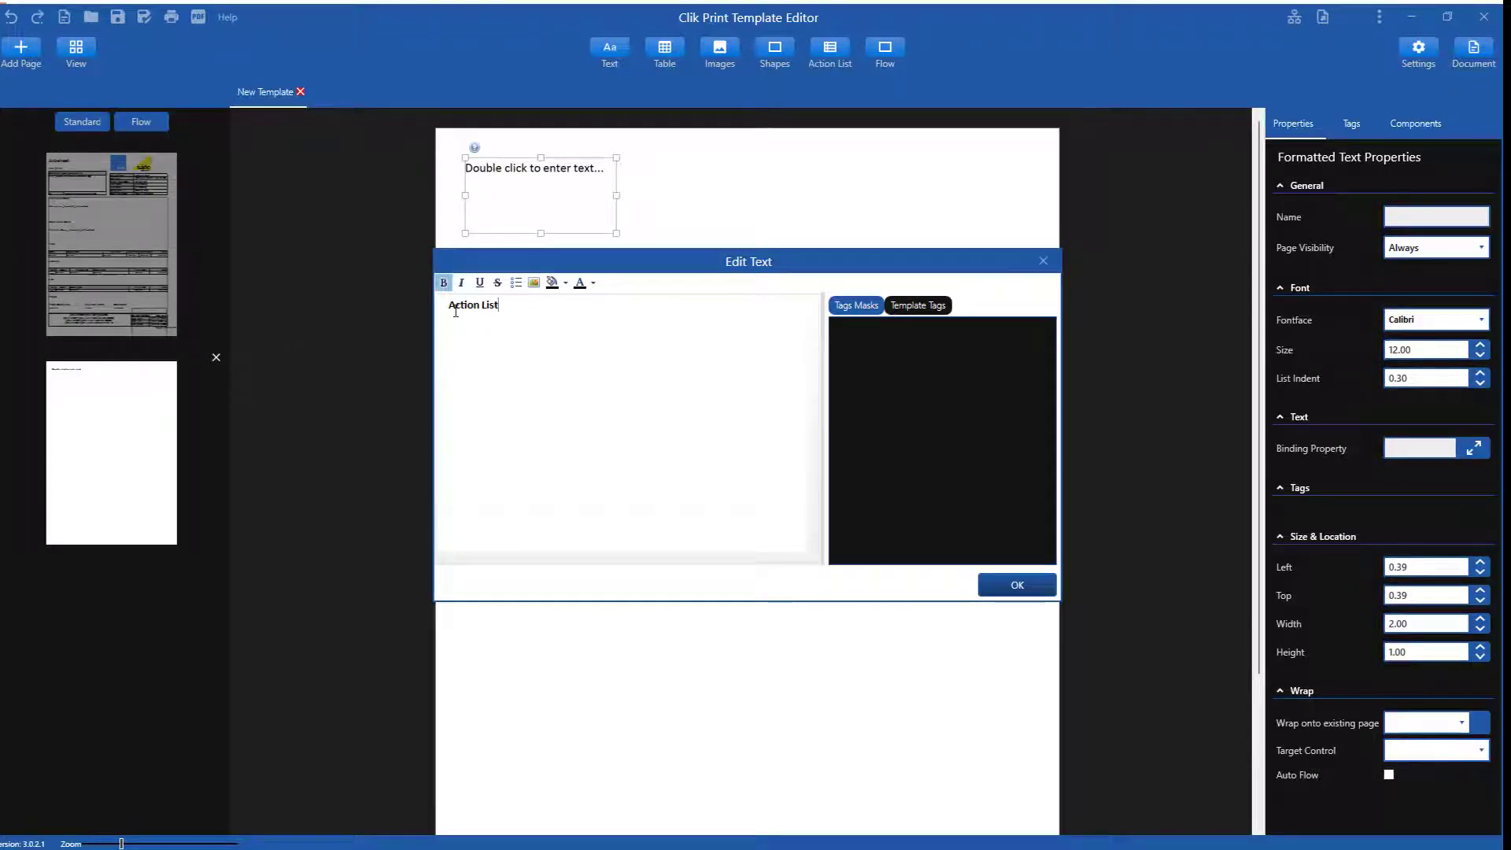
left_click(1010, 588)
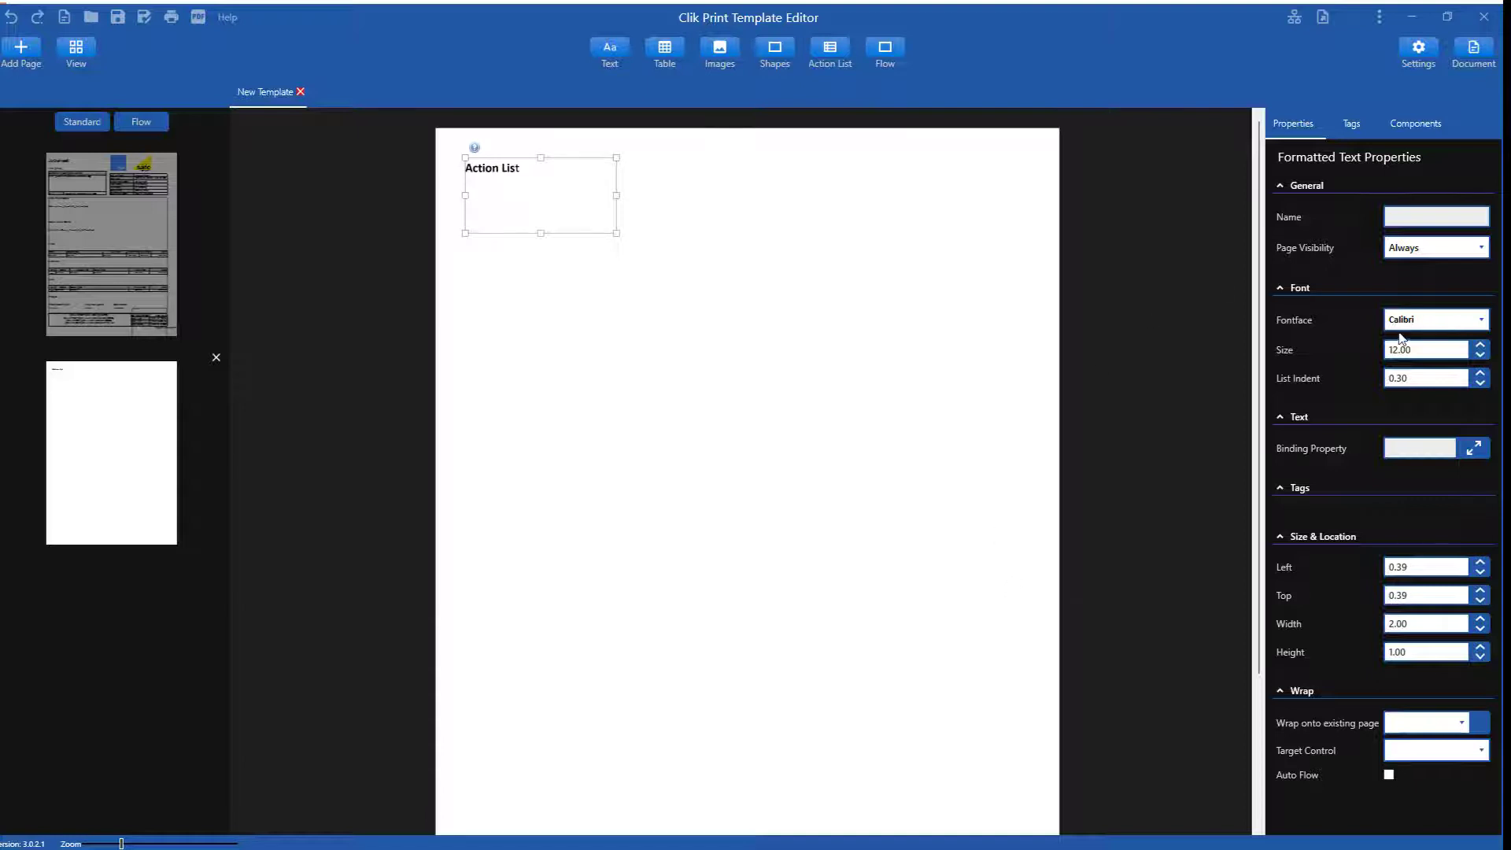
Step: Increase the Action Lists heading font size to 18 pt
left_click(1480, 346)
left_click(1480, 346)
left_click(1479, 345)
left_click(1480, 345)
left_click(1479, 346)
left_click(1480, 346)
Step: Add a standard action list bound to DRA Dynamic Risk Assessment below the heading, with wider columns
left_click(740, 502)
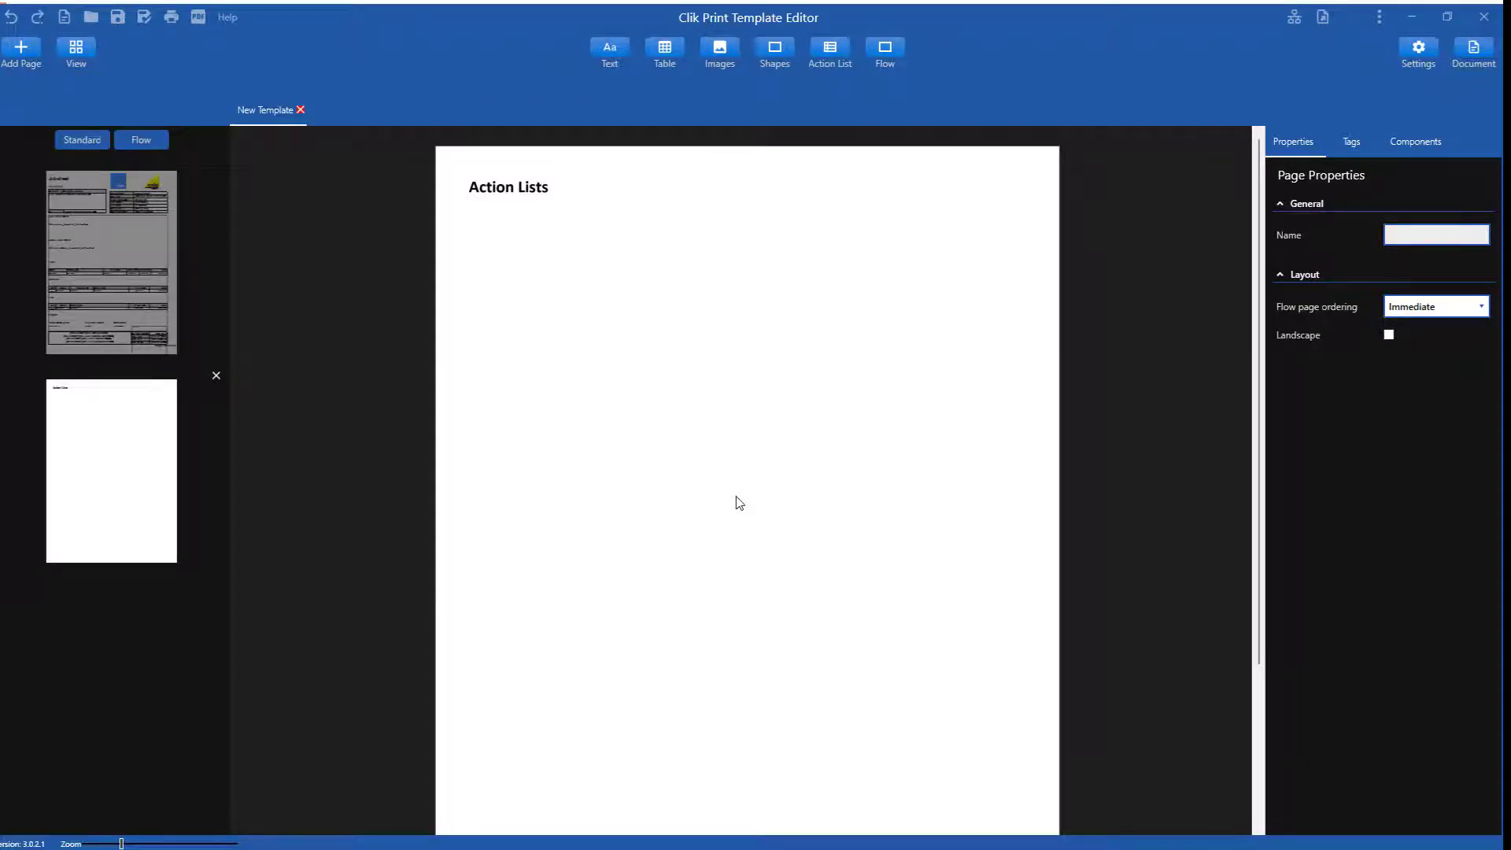
left_click_drag(833, 55, 476, 238)
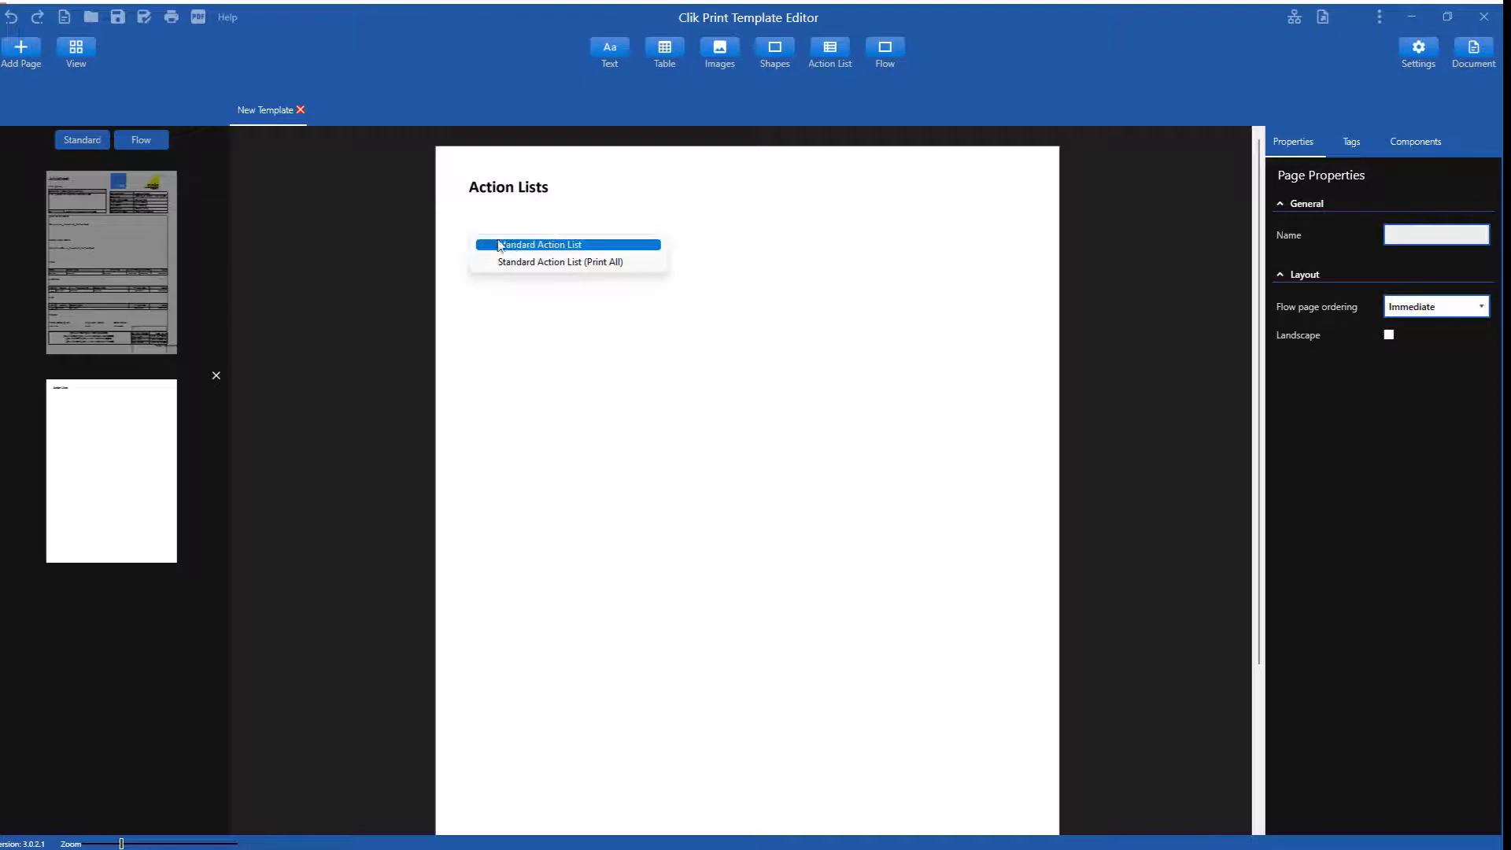
left_click(506, 245)
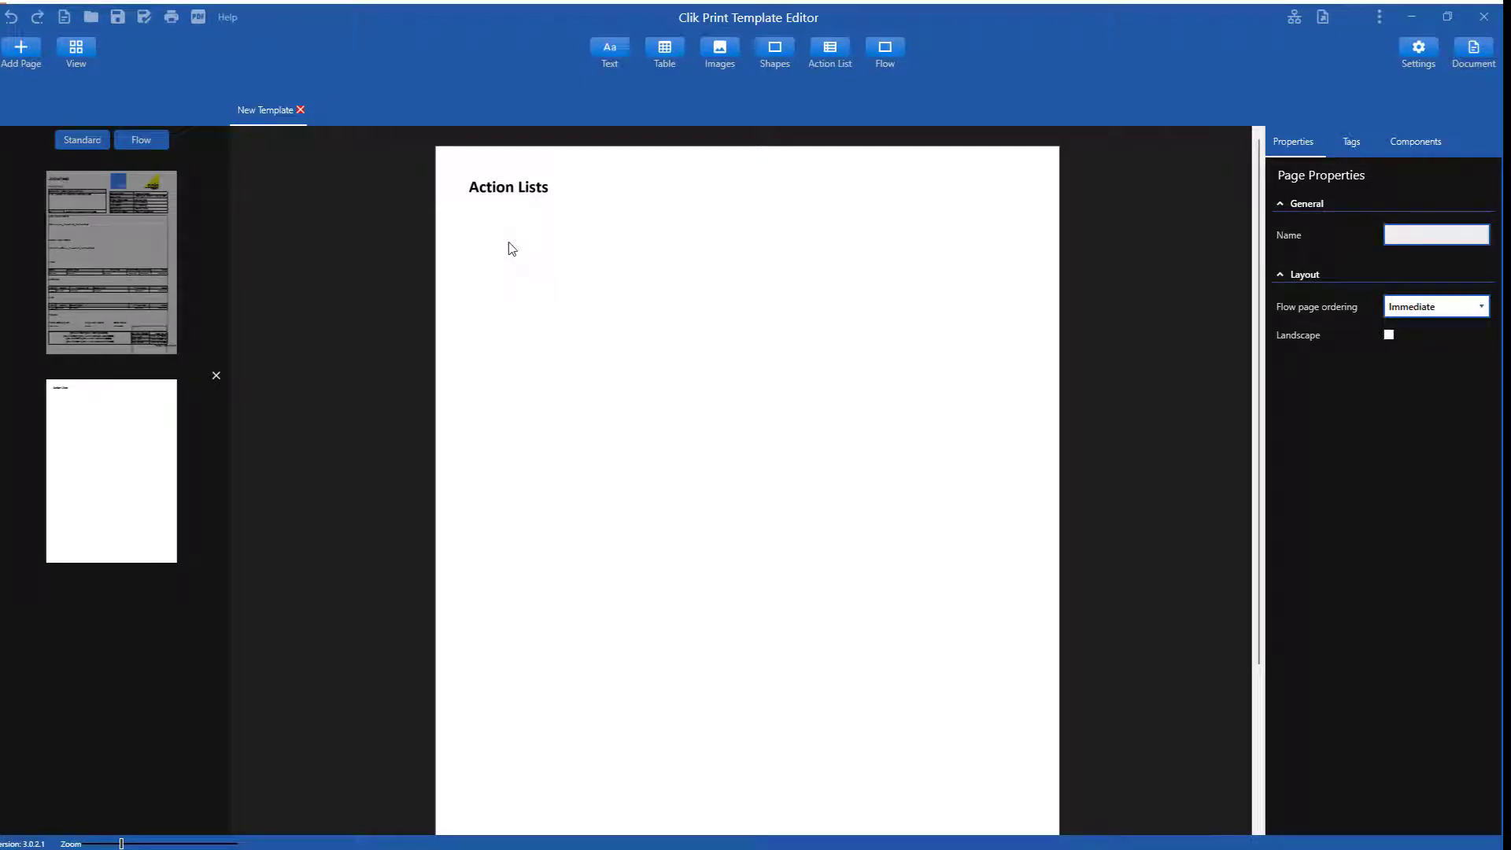
left_click(471, 460)
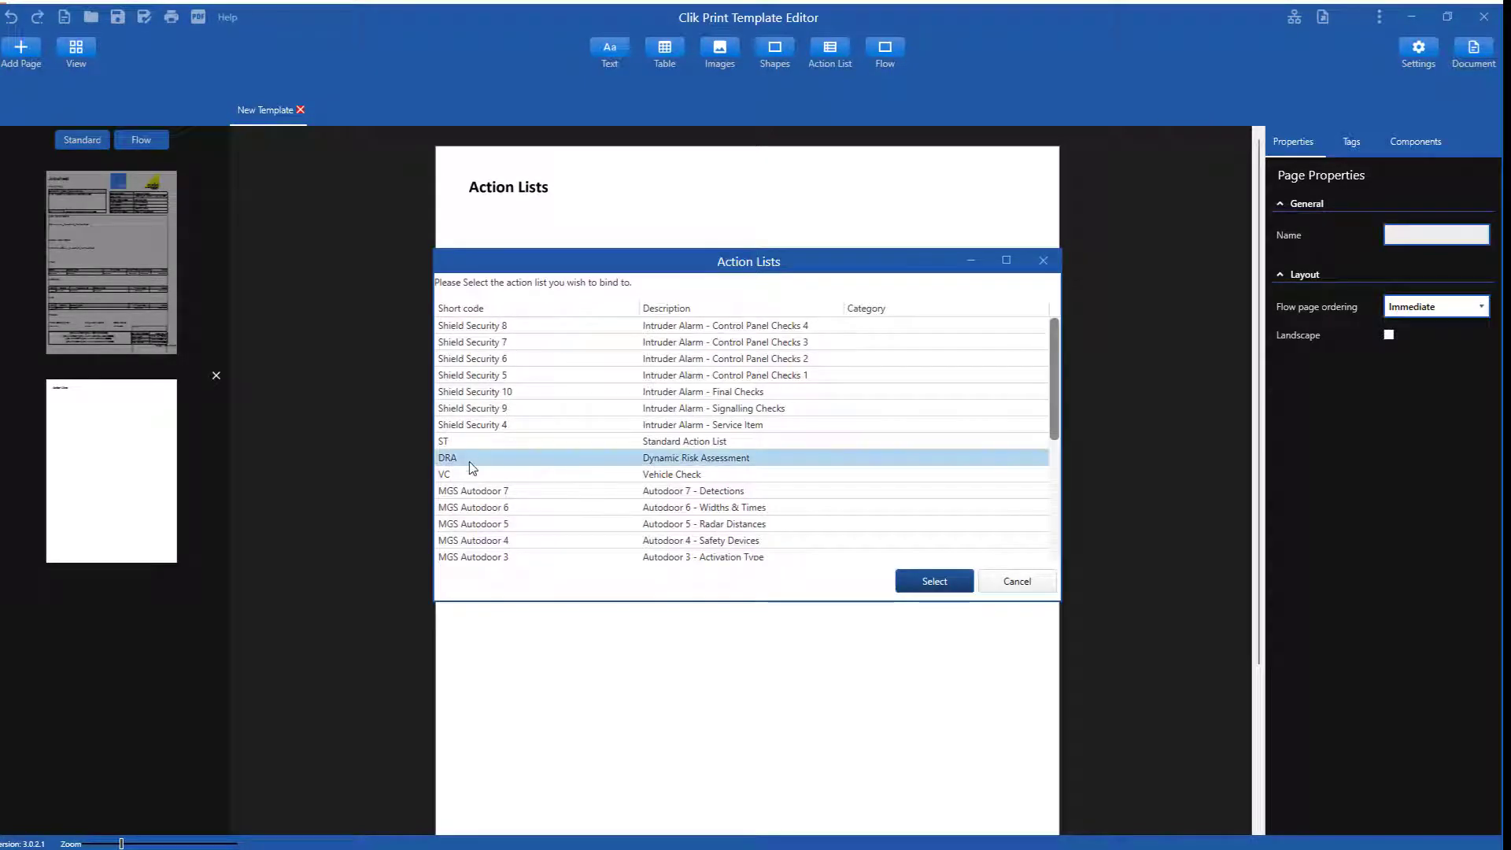
left_click(930, 587)
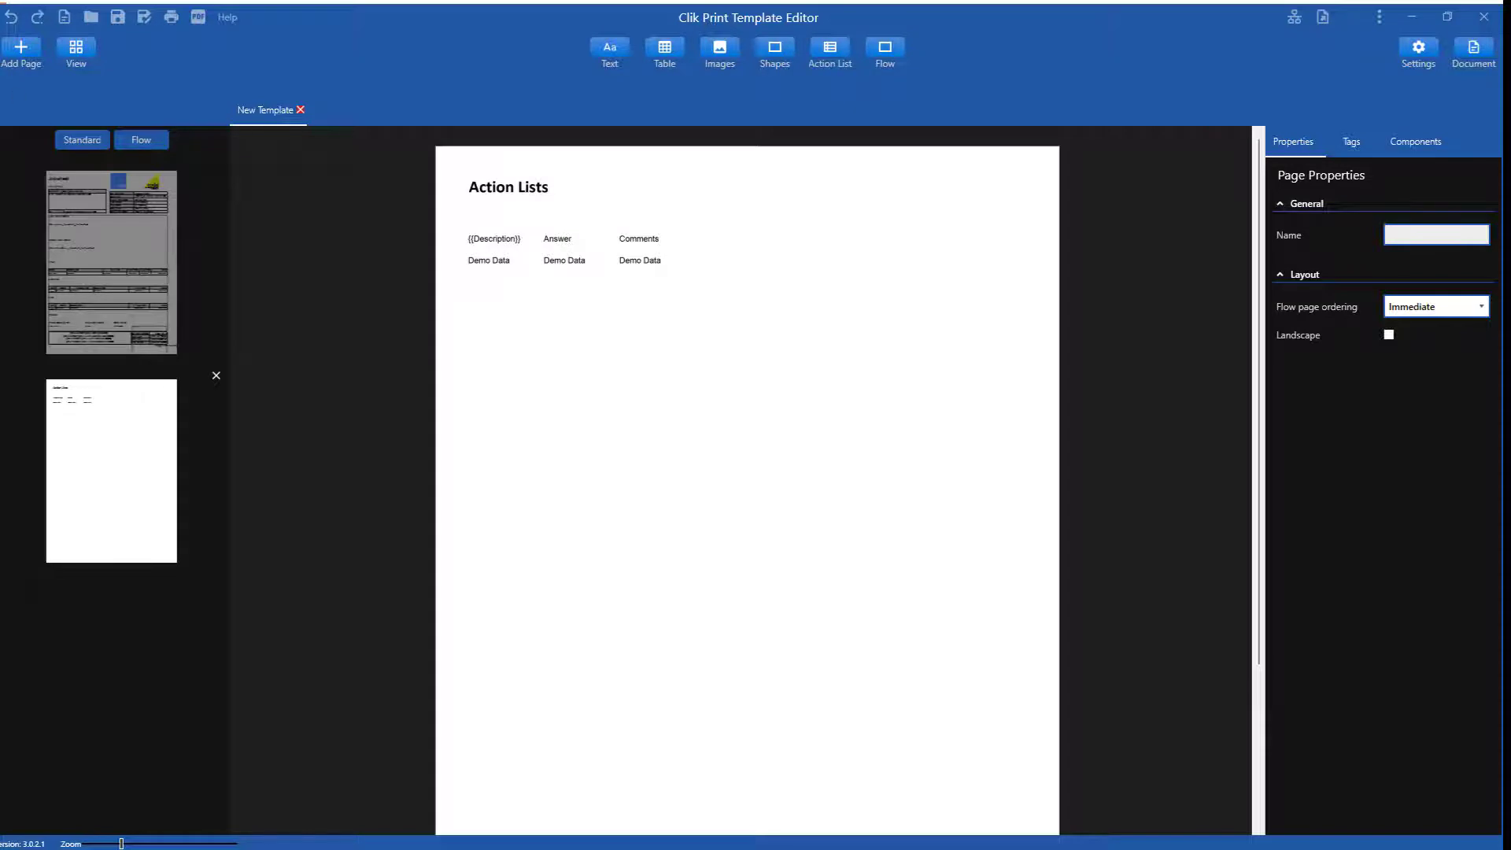
left_click(702, 405)
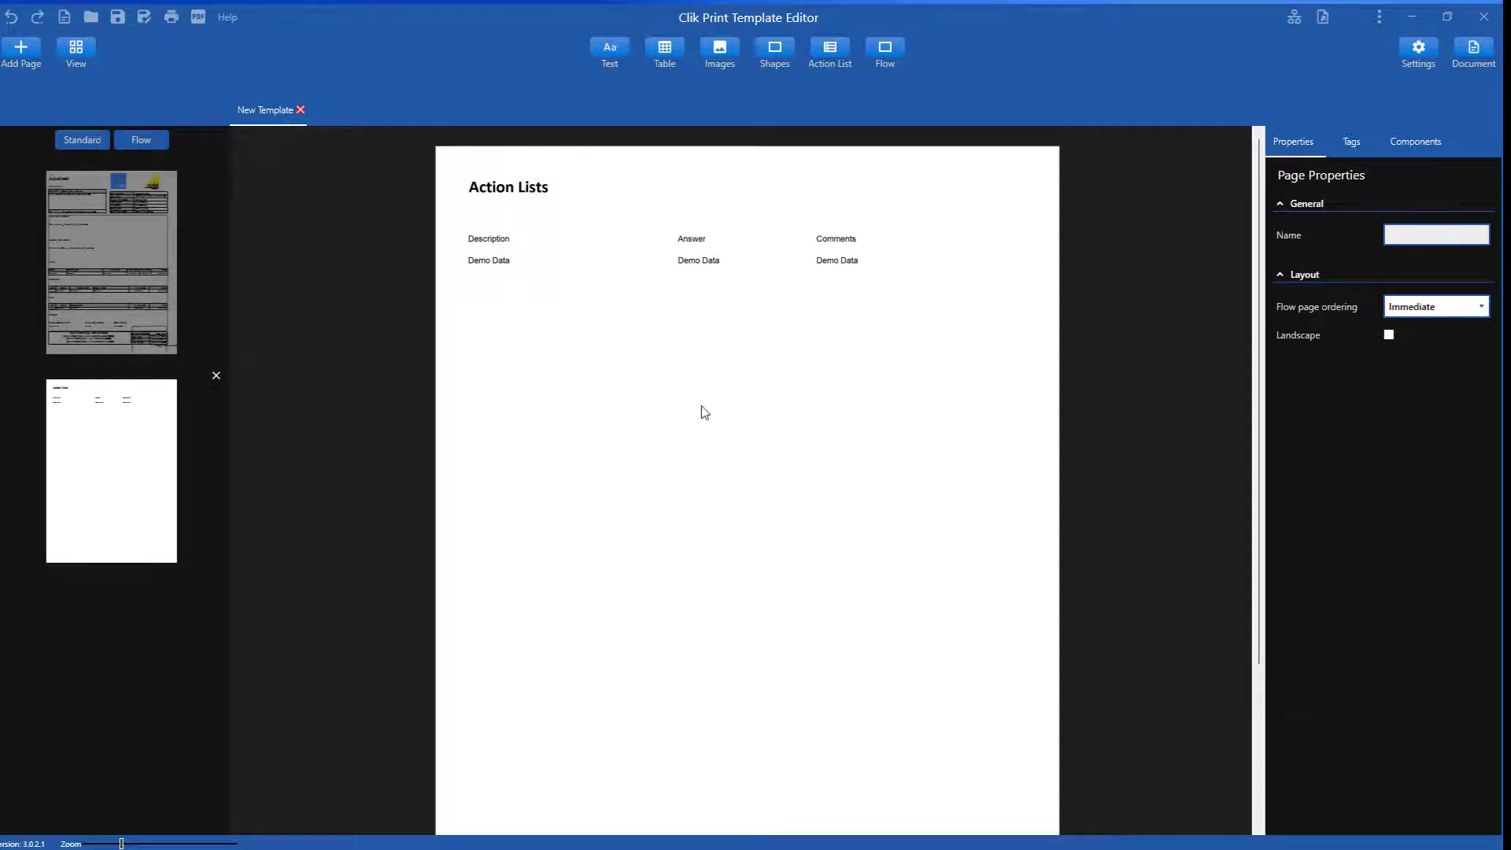
left_click_drag(701, 408, 196, 50)
left_click(173, 18)
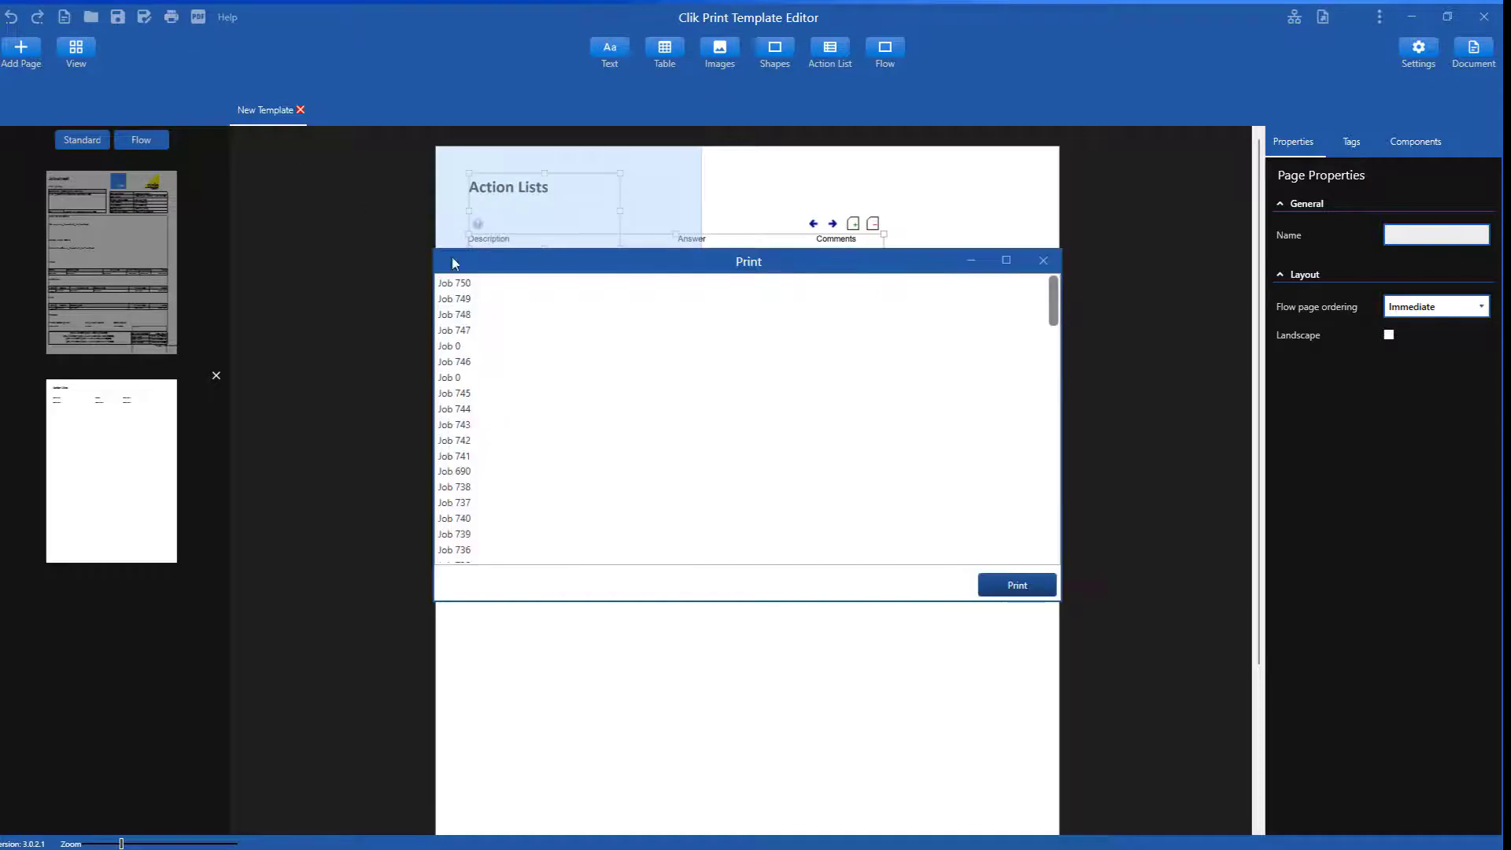
left_click(477, 299)
left_click(1015, 586)
left_click(330, 106)
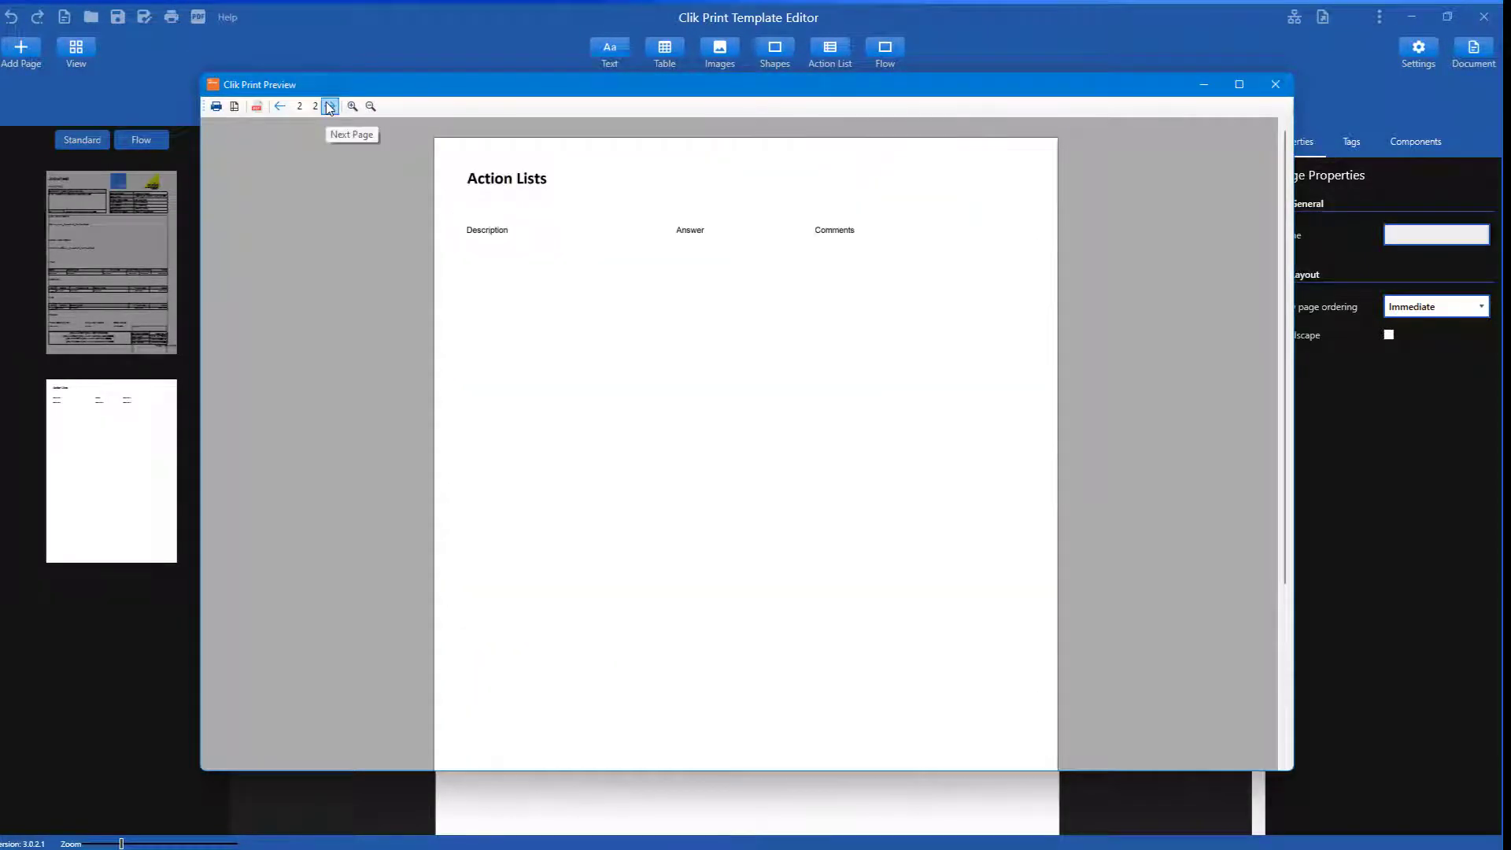
left_click(1275, 84)
left_click(660, 406)
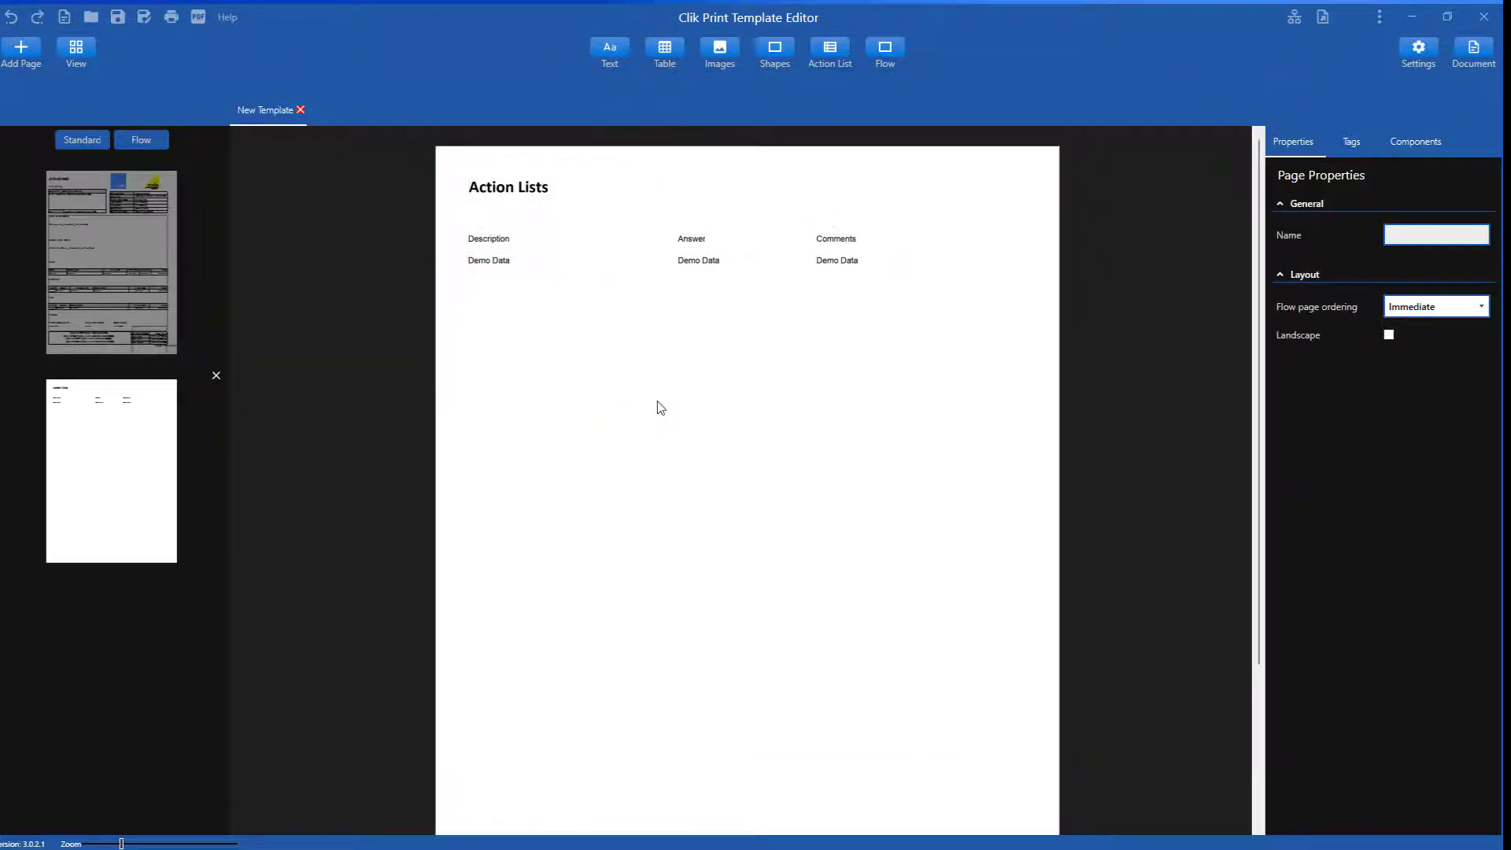
Step: Save As 'New Template' under the Job category
left_click(144, 18)
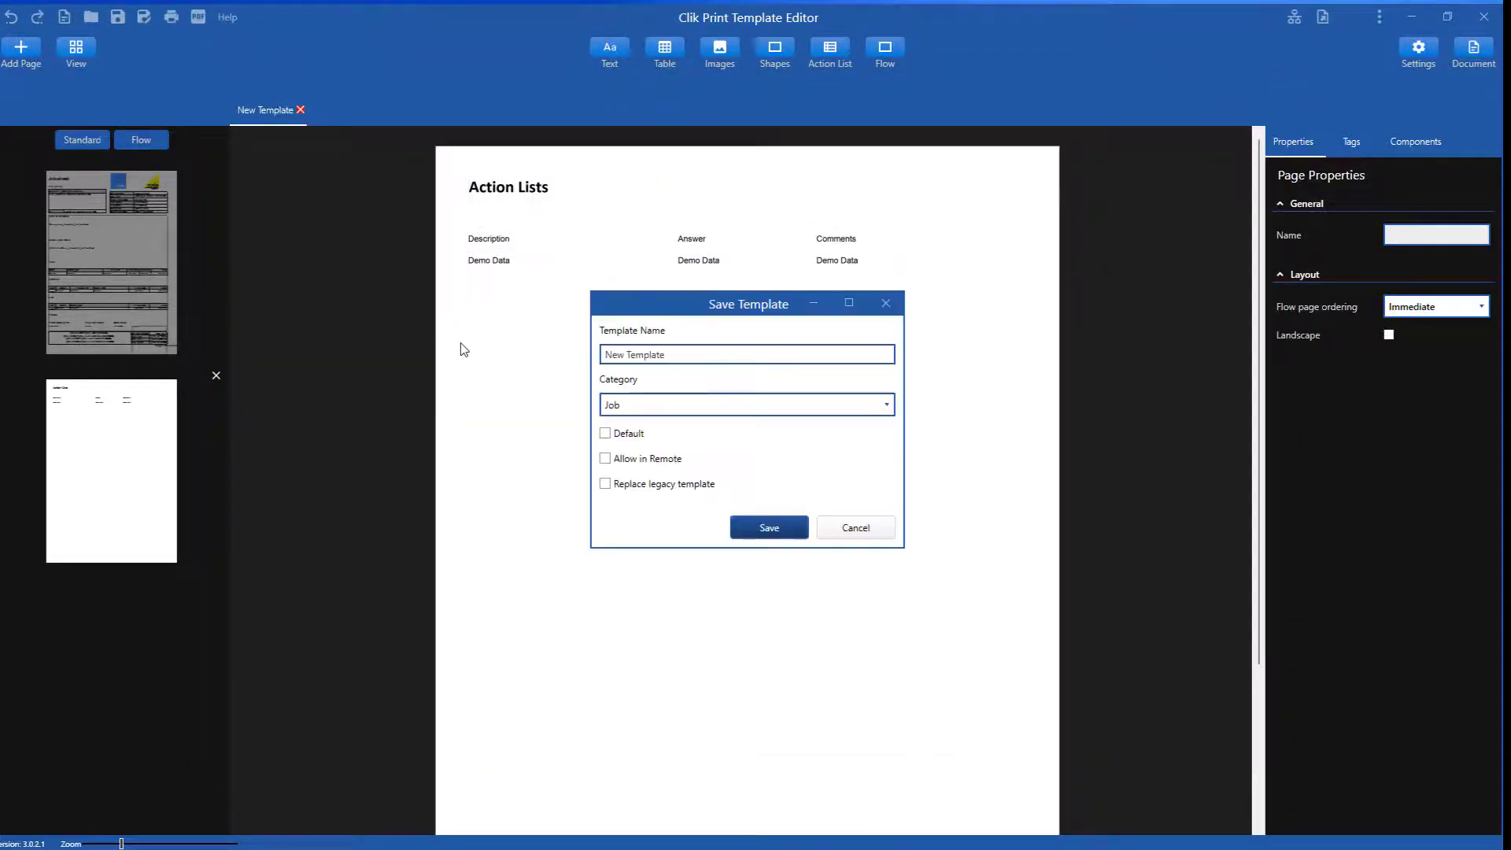
left_click(756, 530)
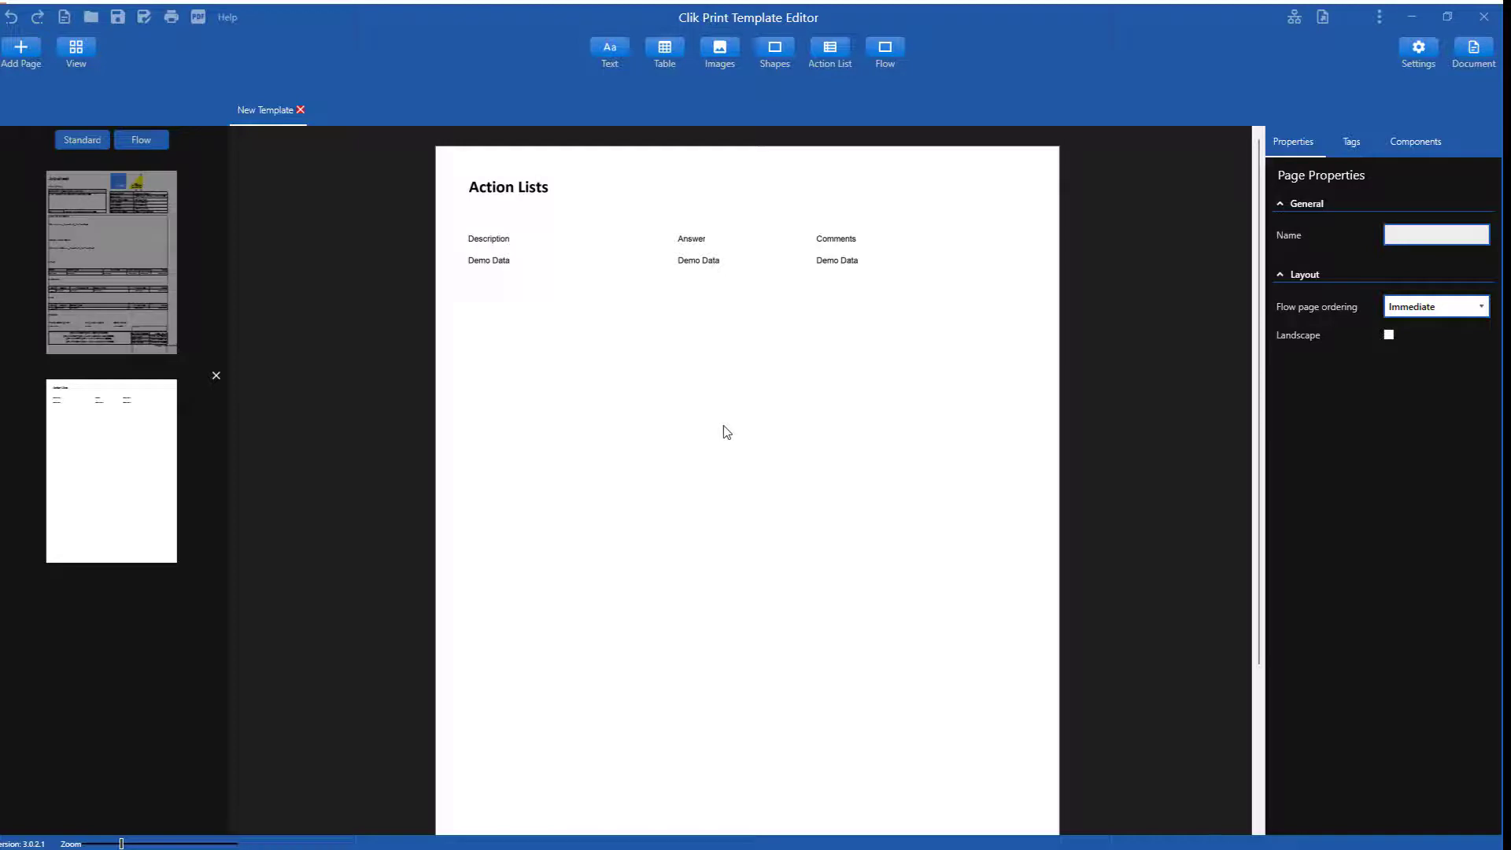
Step: Open the saved Quote with product images v2 template in a second tab
left_click(91, 19)
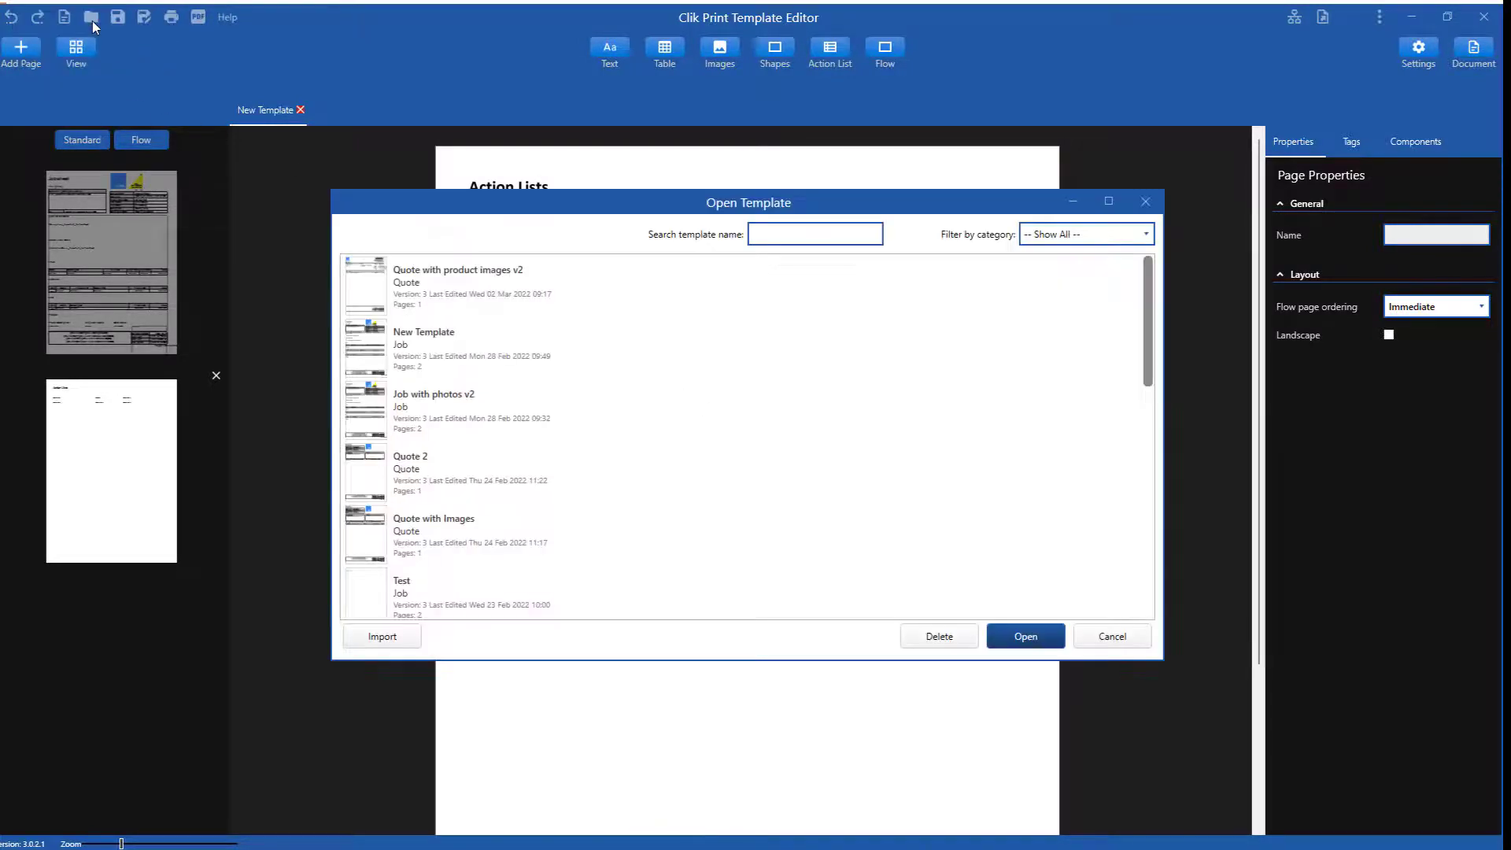
left_click(503, 288)
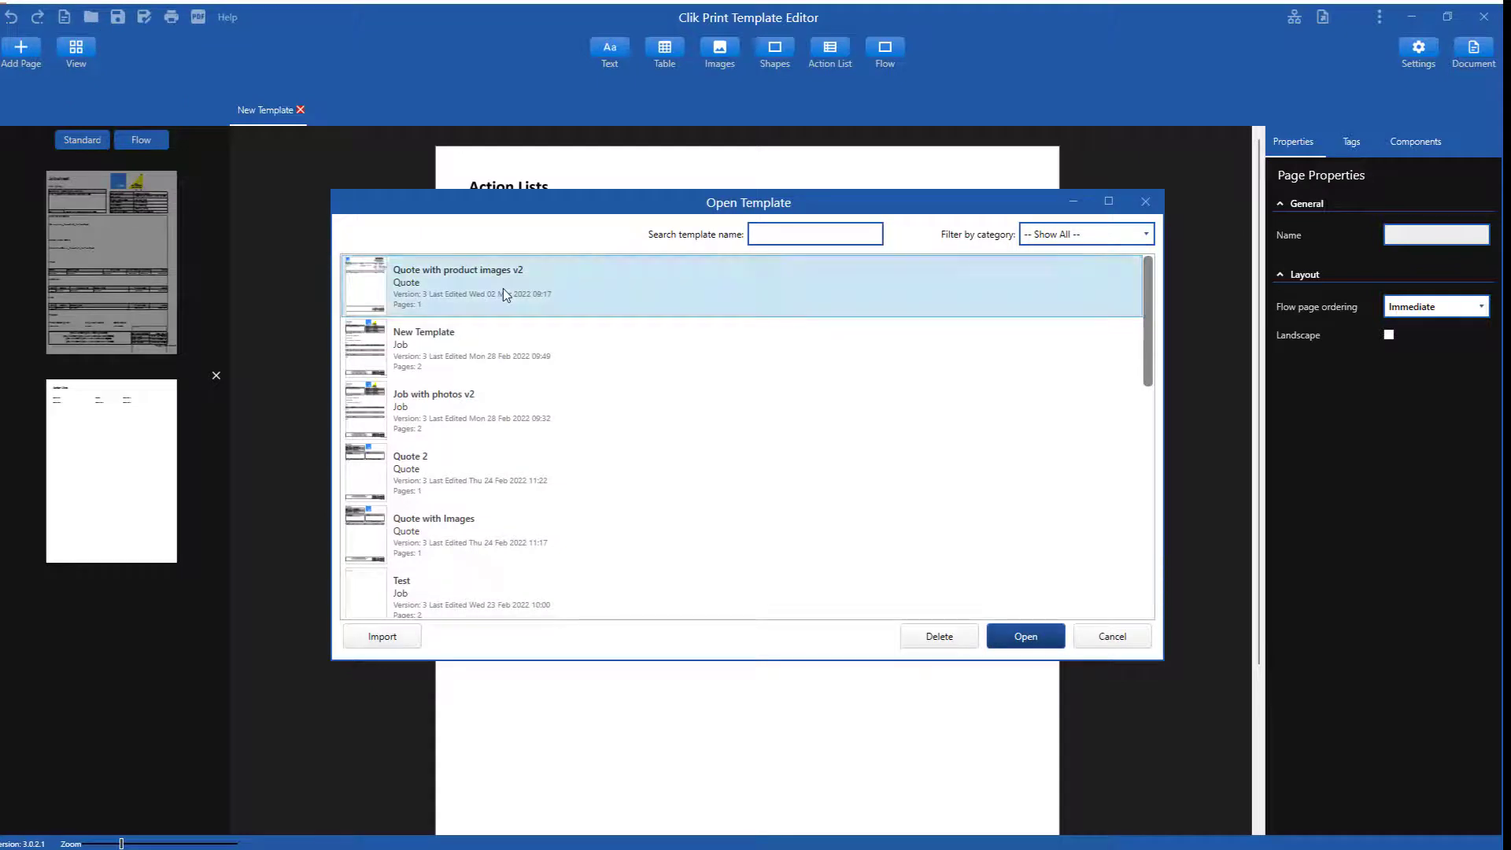
left_click(1027, 637)
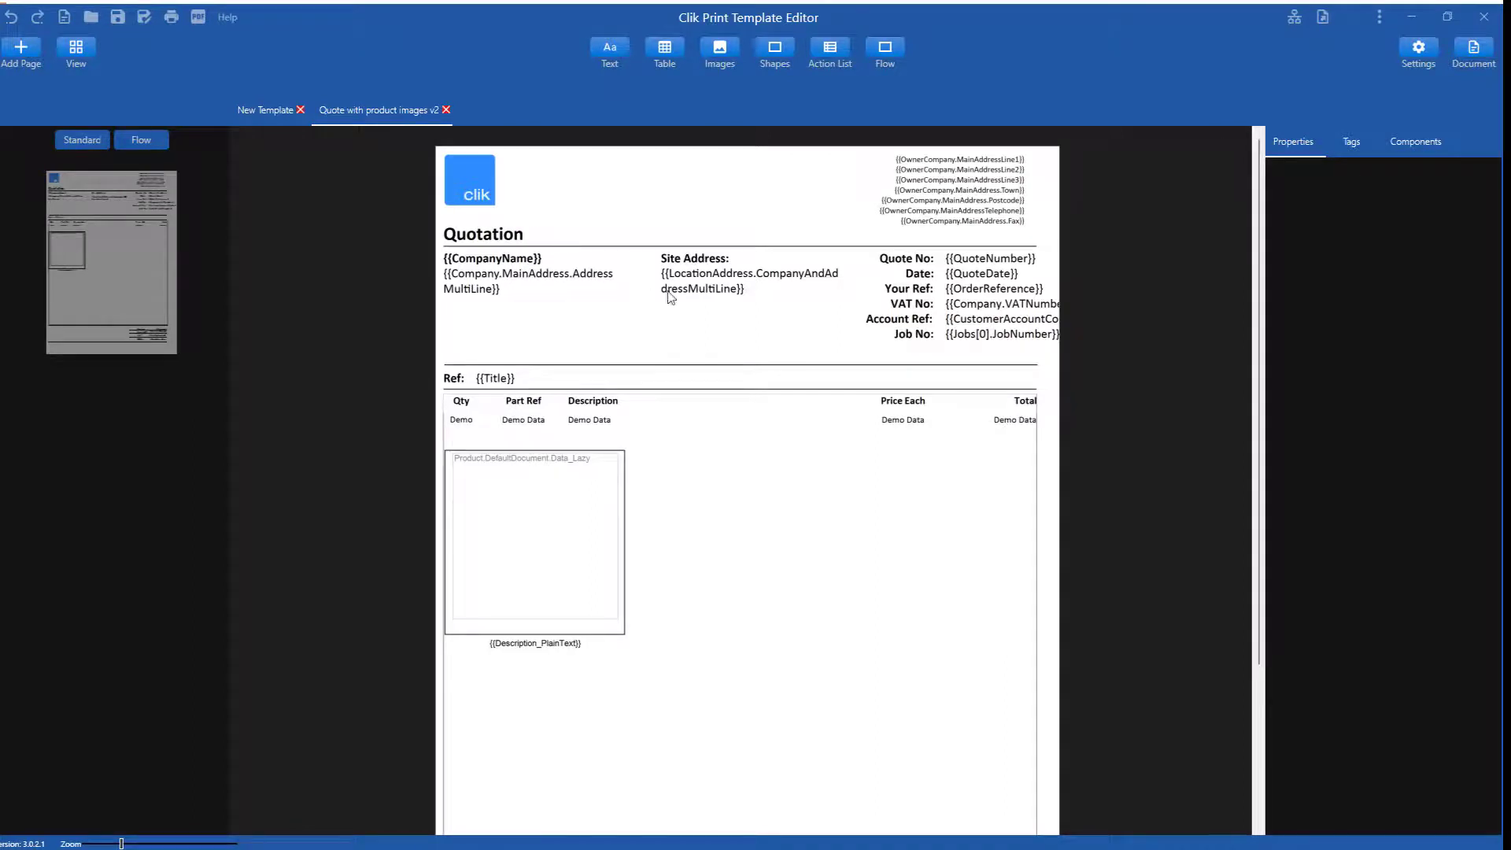
Step: Delete the Price Each column from the items table and add New Column 5 after Total
left_click(906, 406)
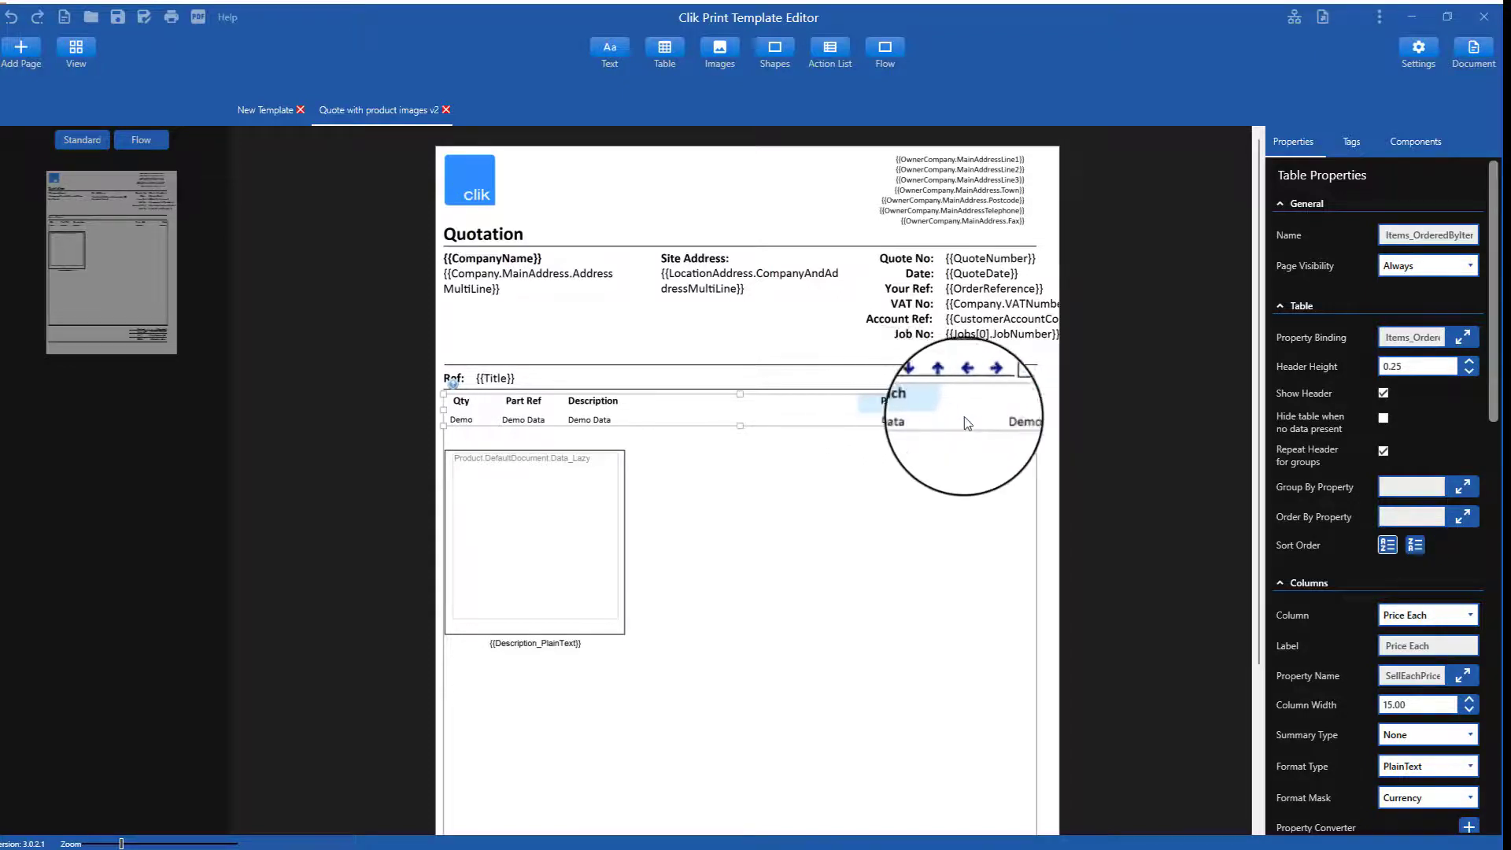
left_click(1026, 386)
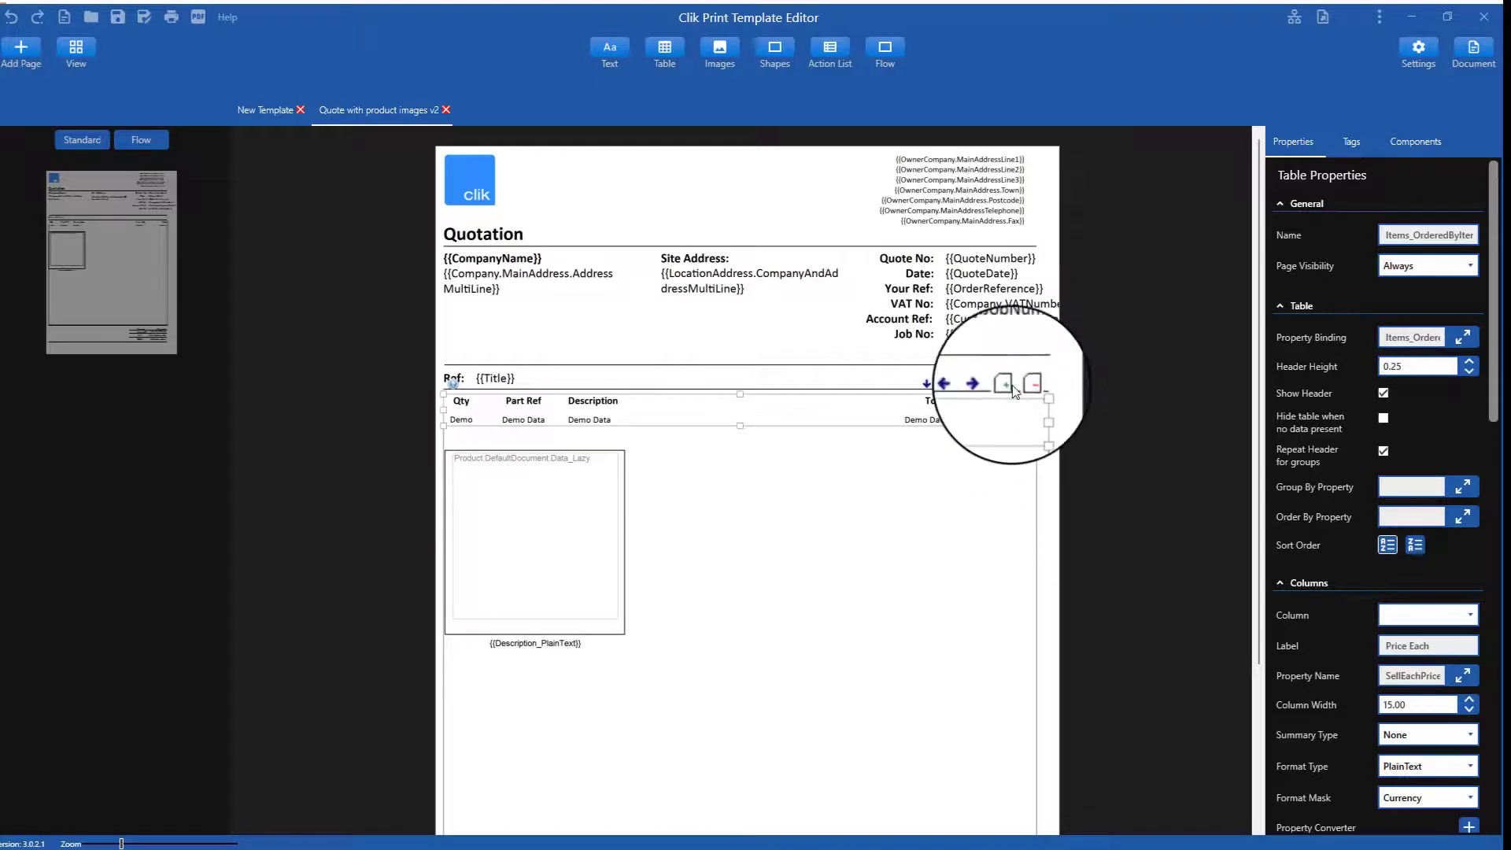
left_click(1006, 384)
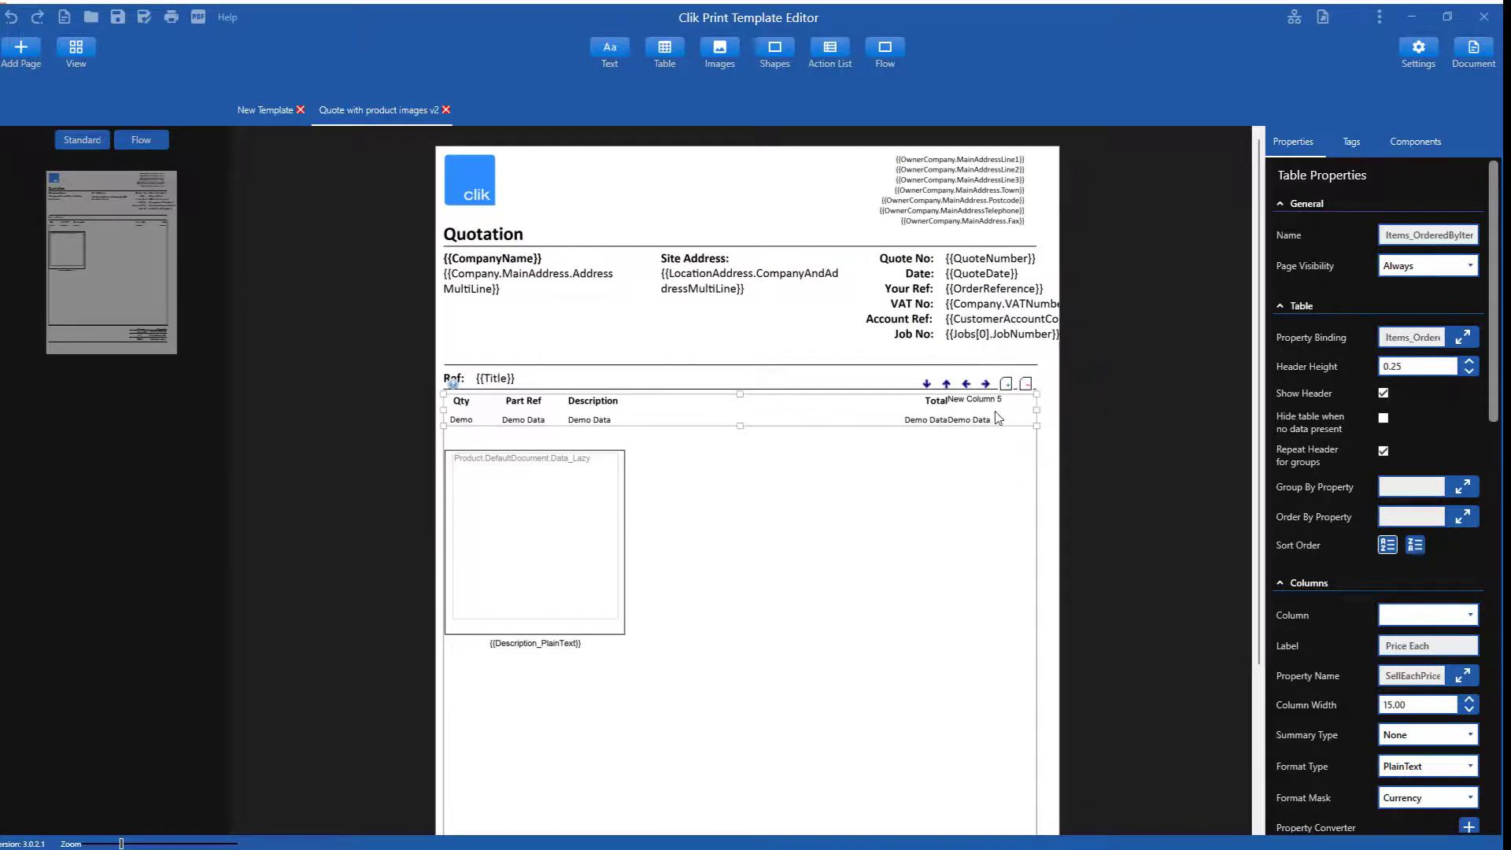
scroll(1473, 302, "down", 1)
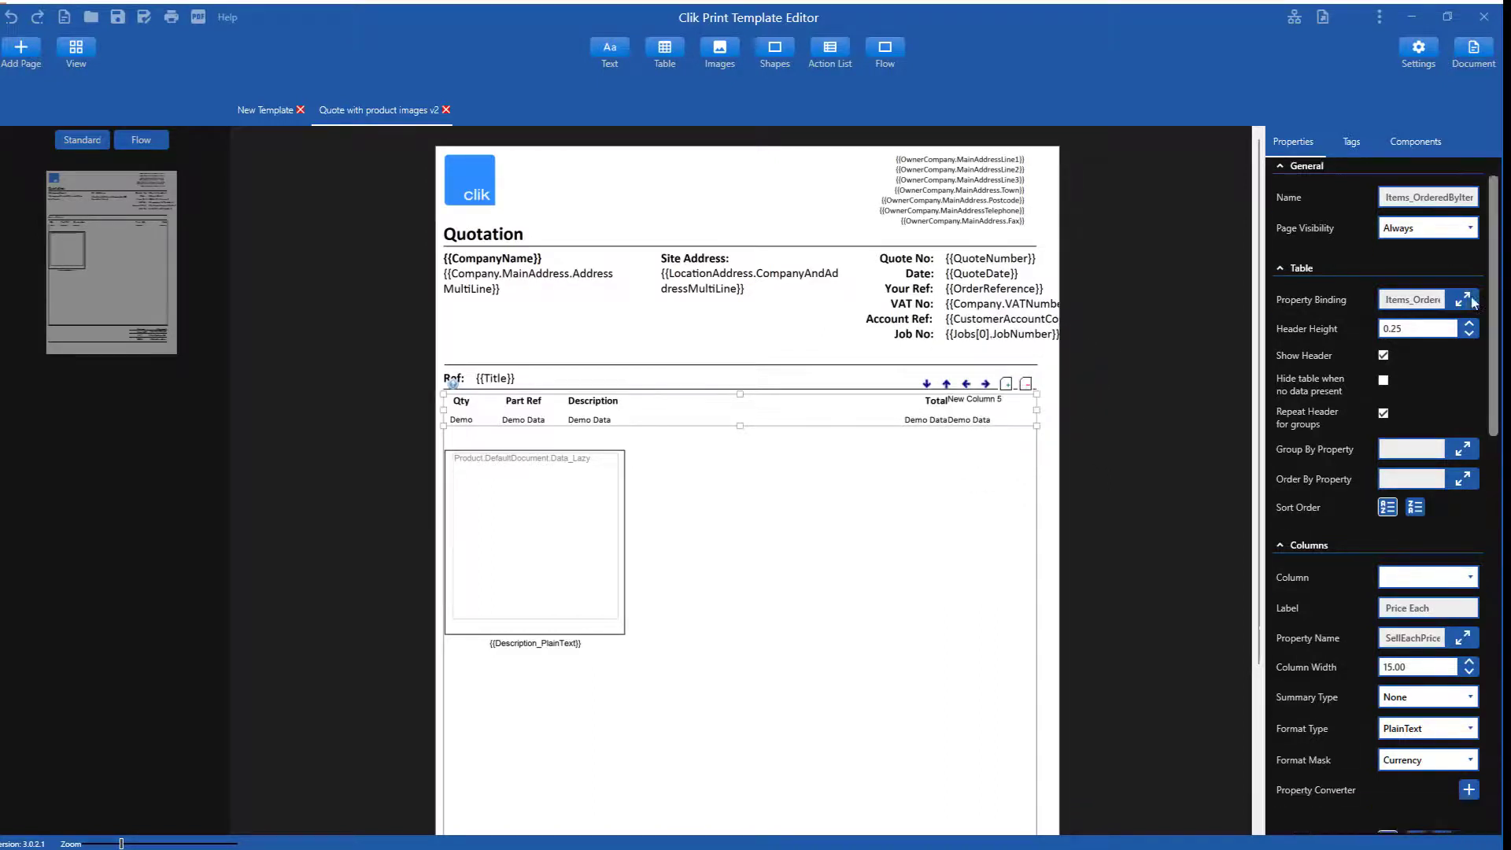
scroll(1401, 412, "down", 9)
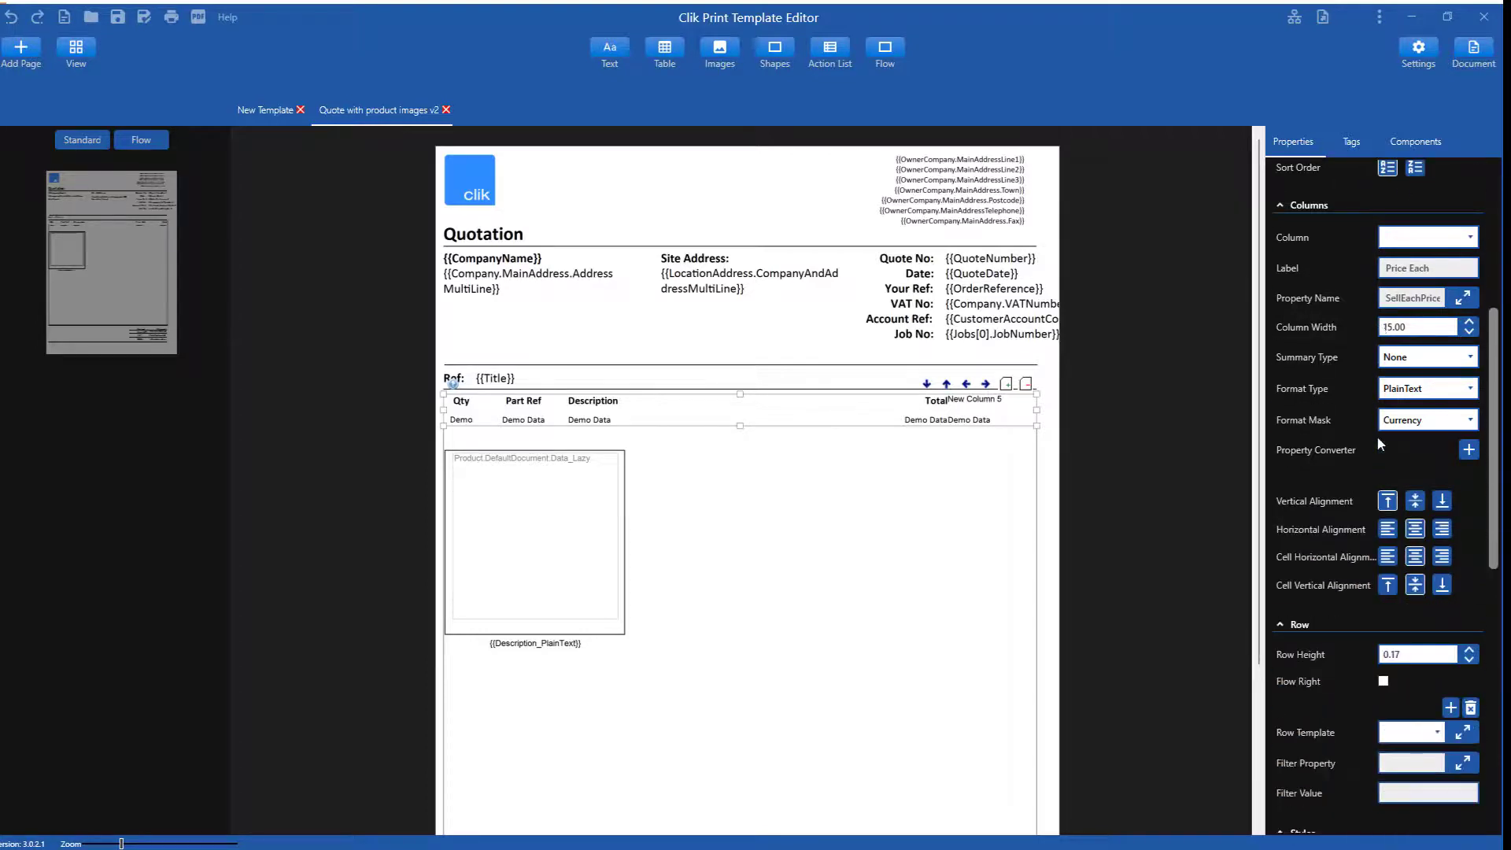
scroll(1376, 436, "down", 12)
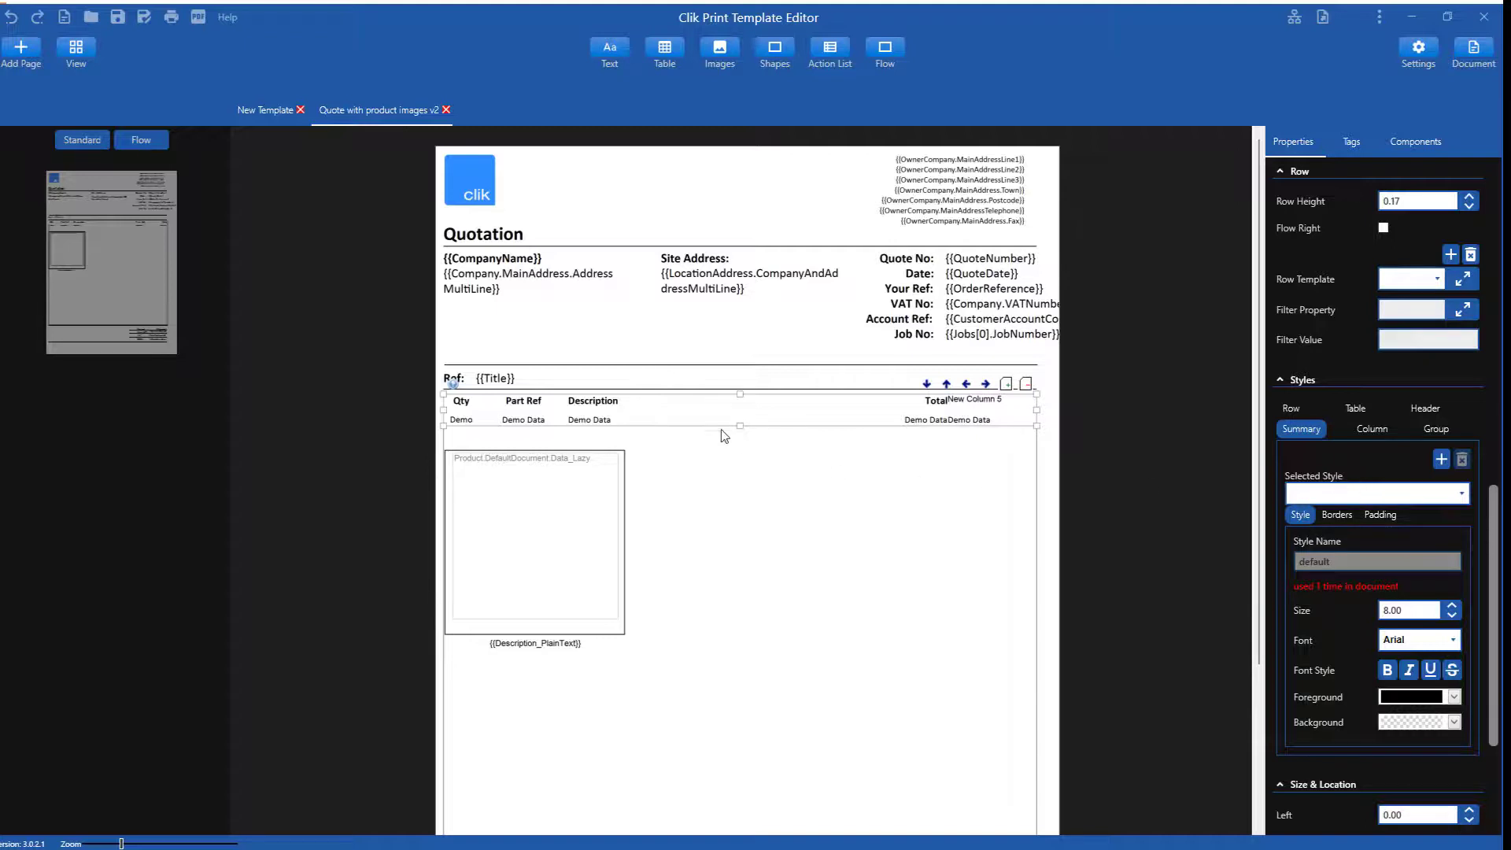
scroll(724, 431, "down", 3)
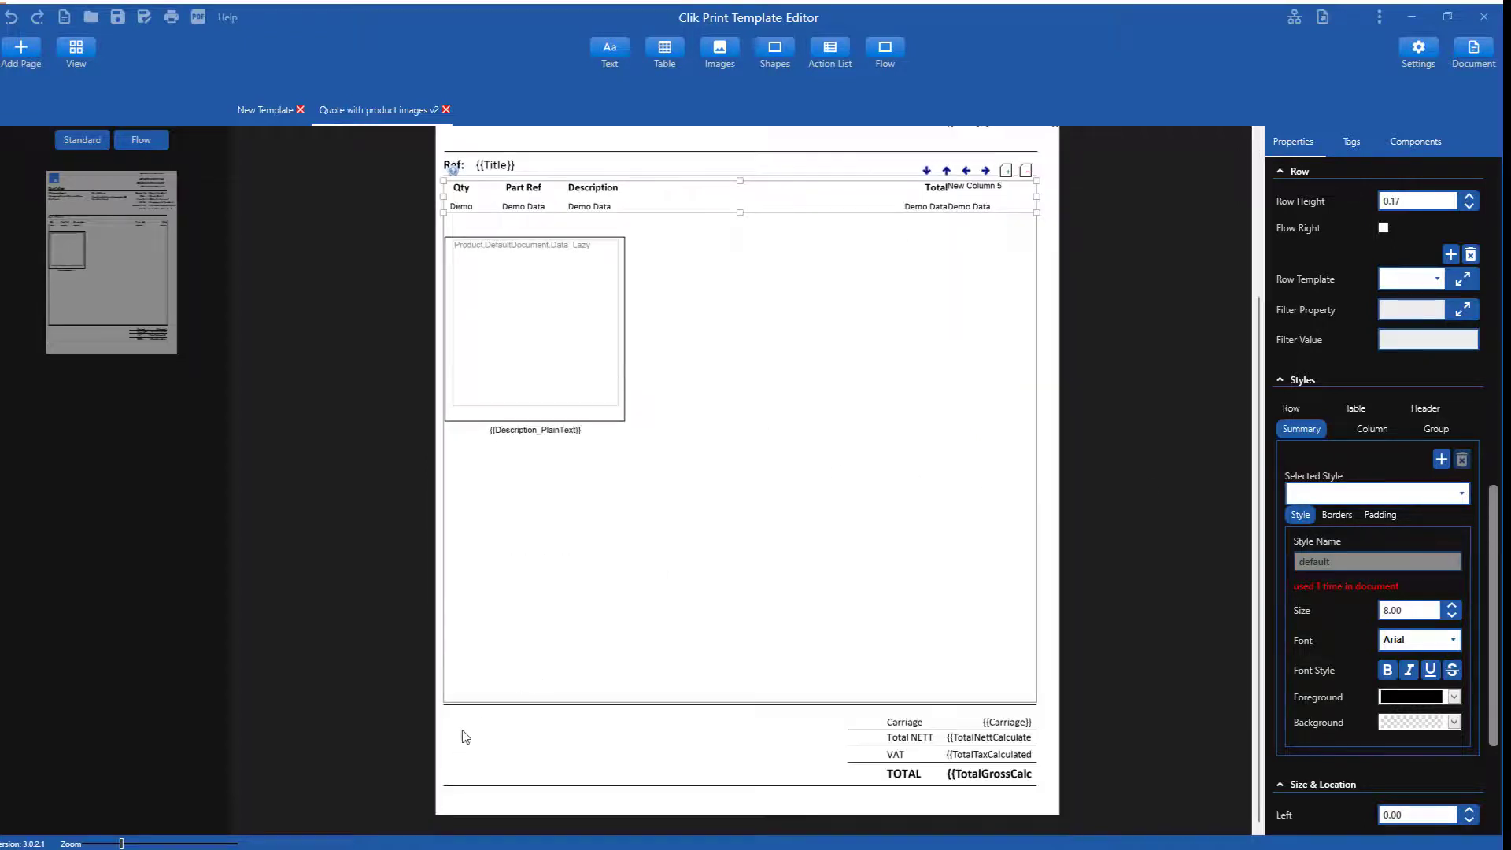
Step: Place clik.bmp at the footer's bottom left with a bank account details text block beside it
left_click_drag(719, 49, 489, 722)
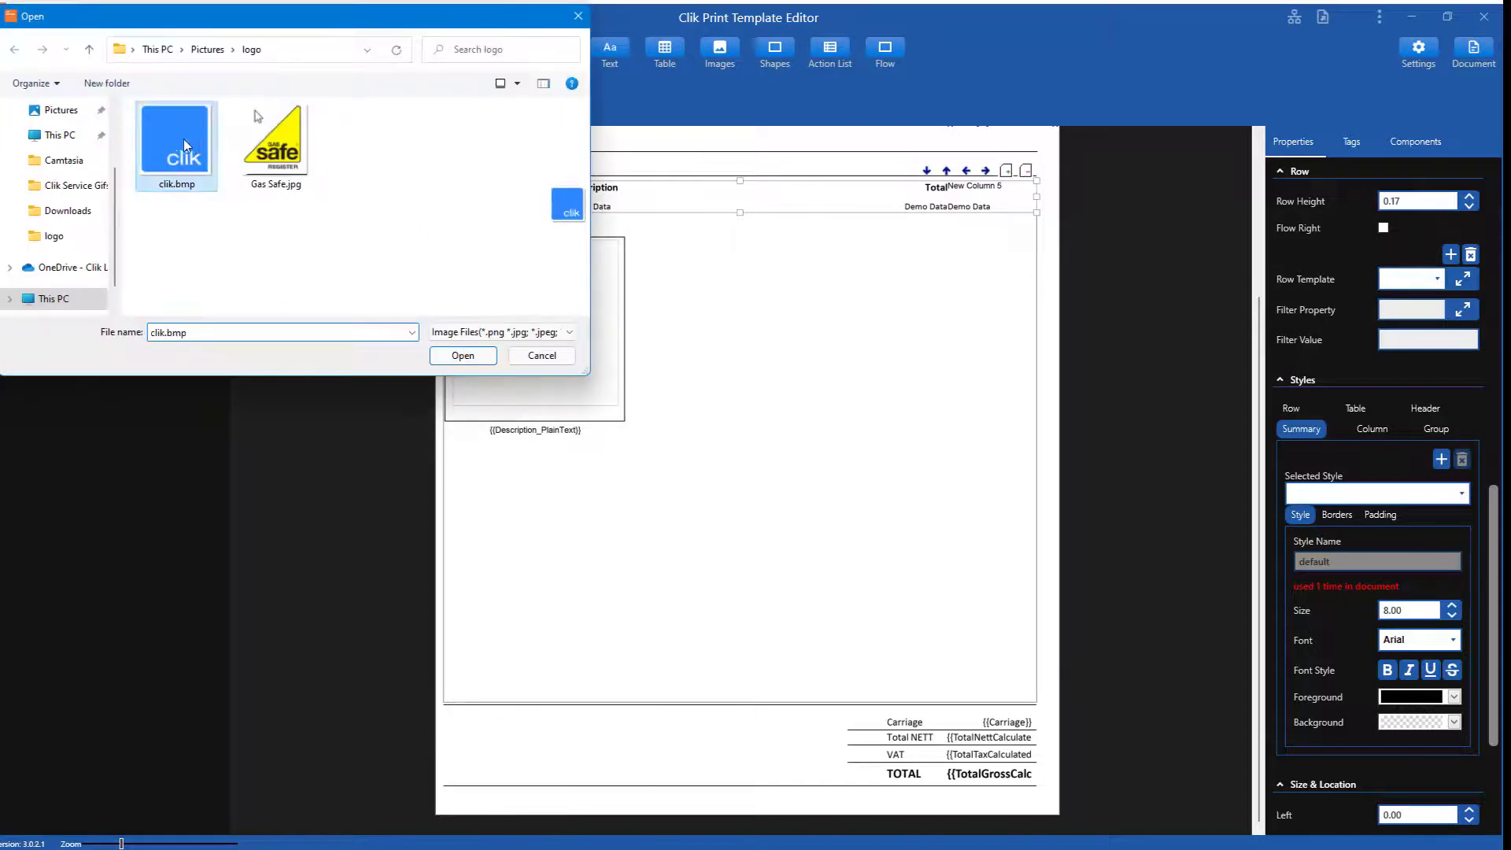
double_click(191, 138)
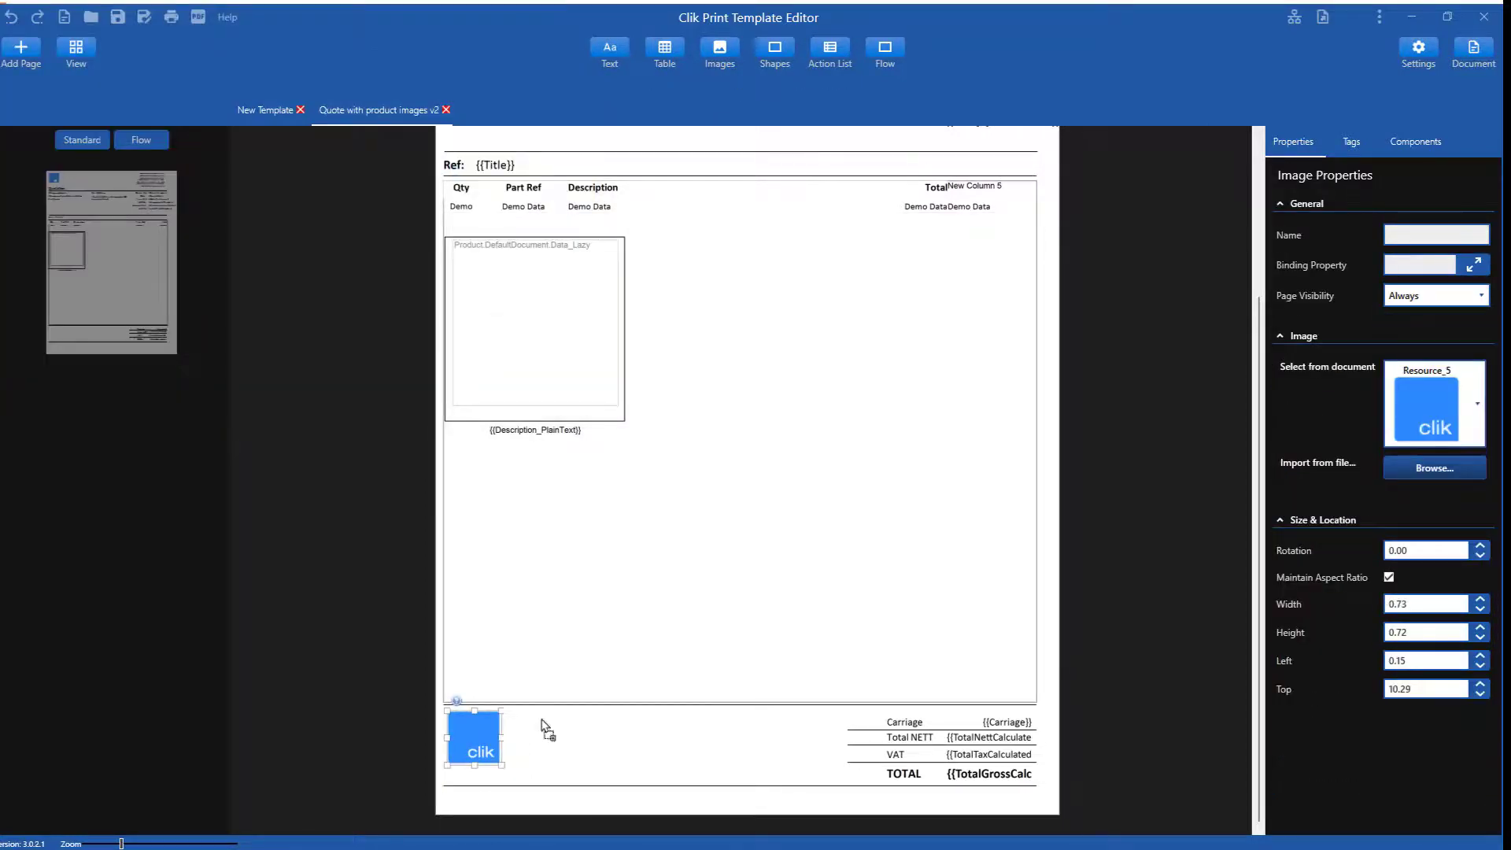
left_click_drag(543, 721, 545, 722)
double_click(608, 736)
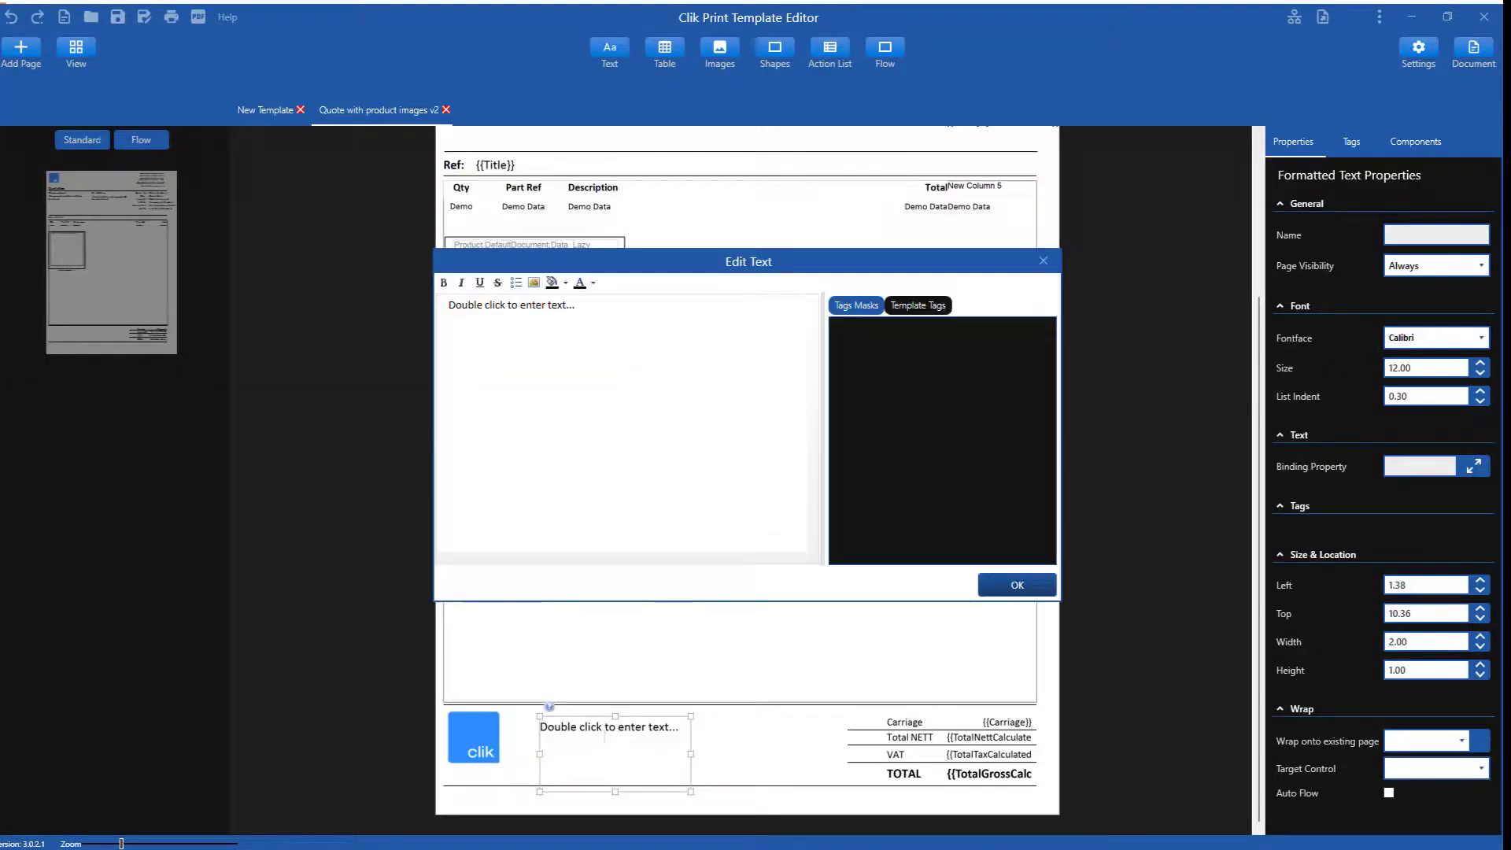
key("ctrl+v")
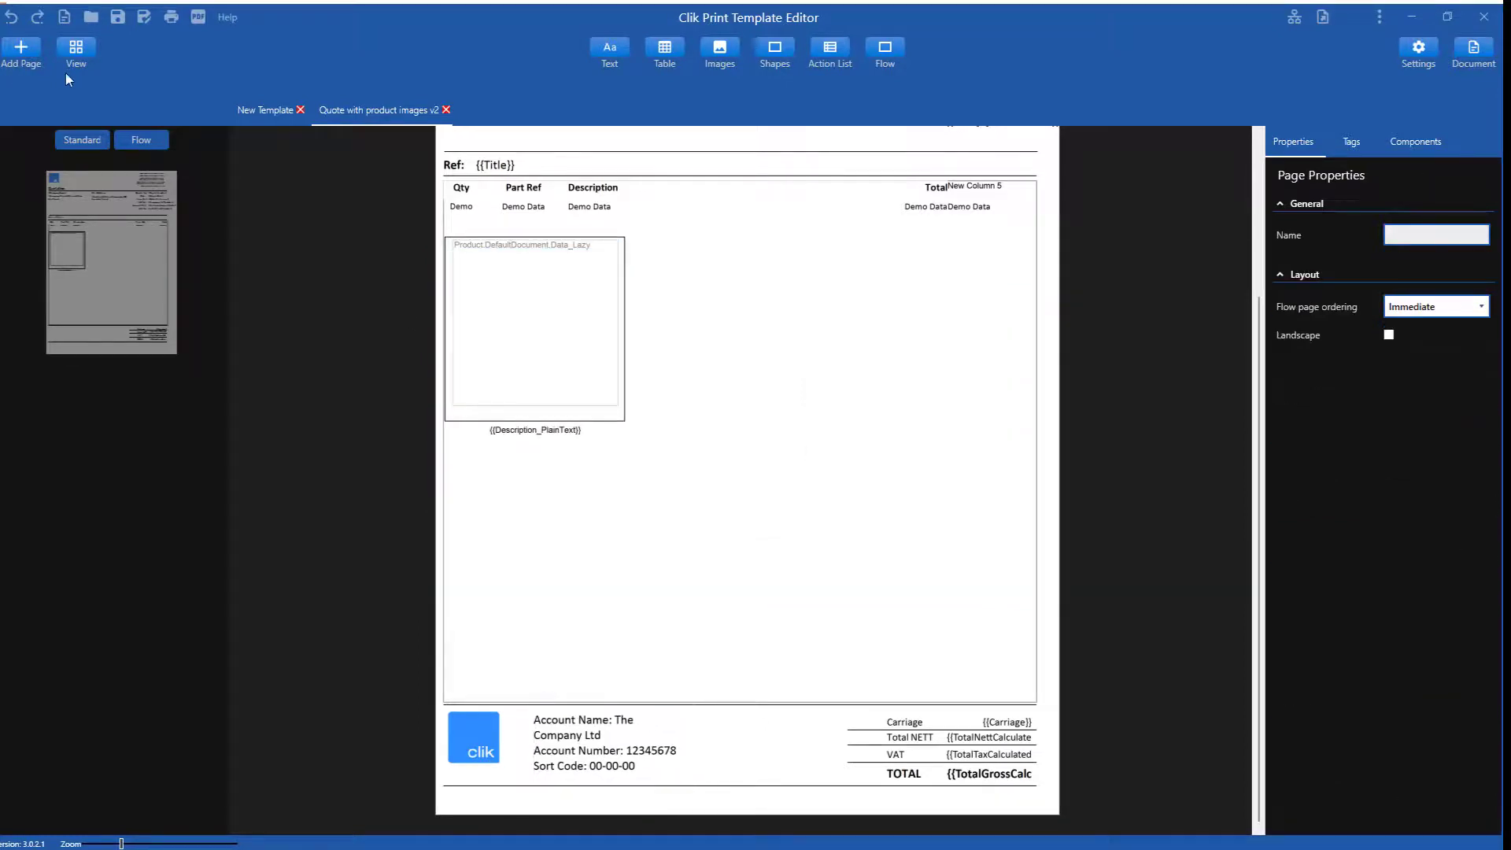
Step: Add a second page with a formatted text box covering most of the page
left_click(21, 50)
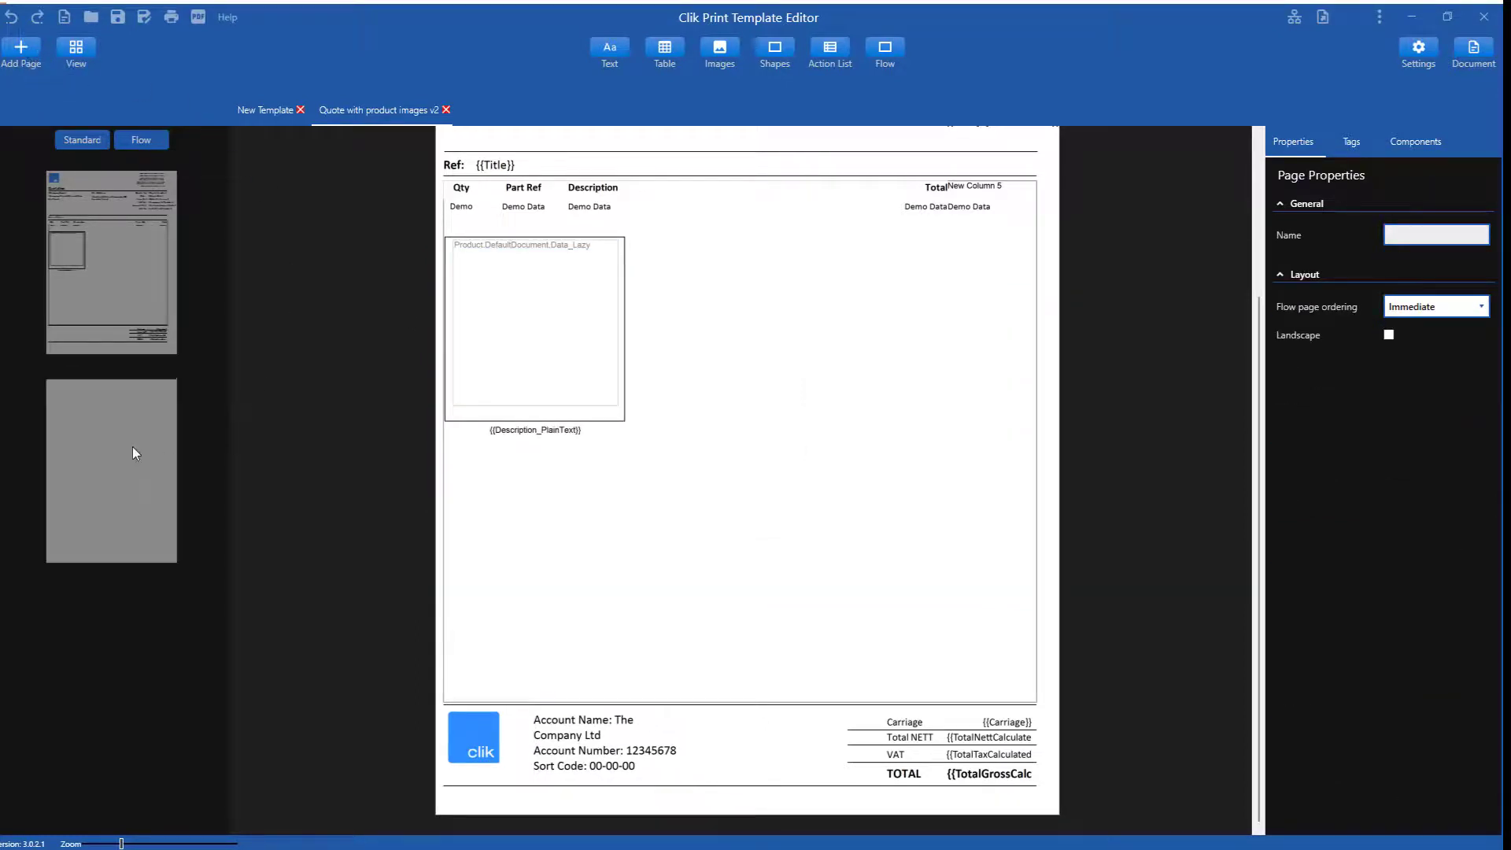
left_click(133, 447)
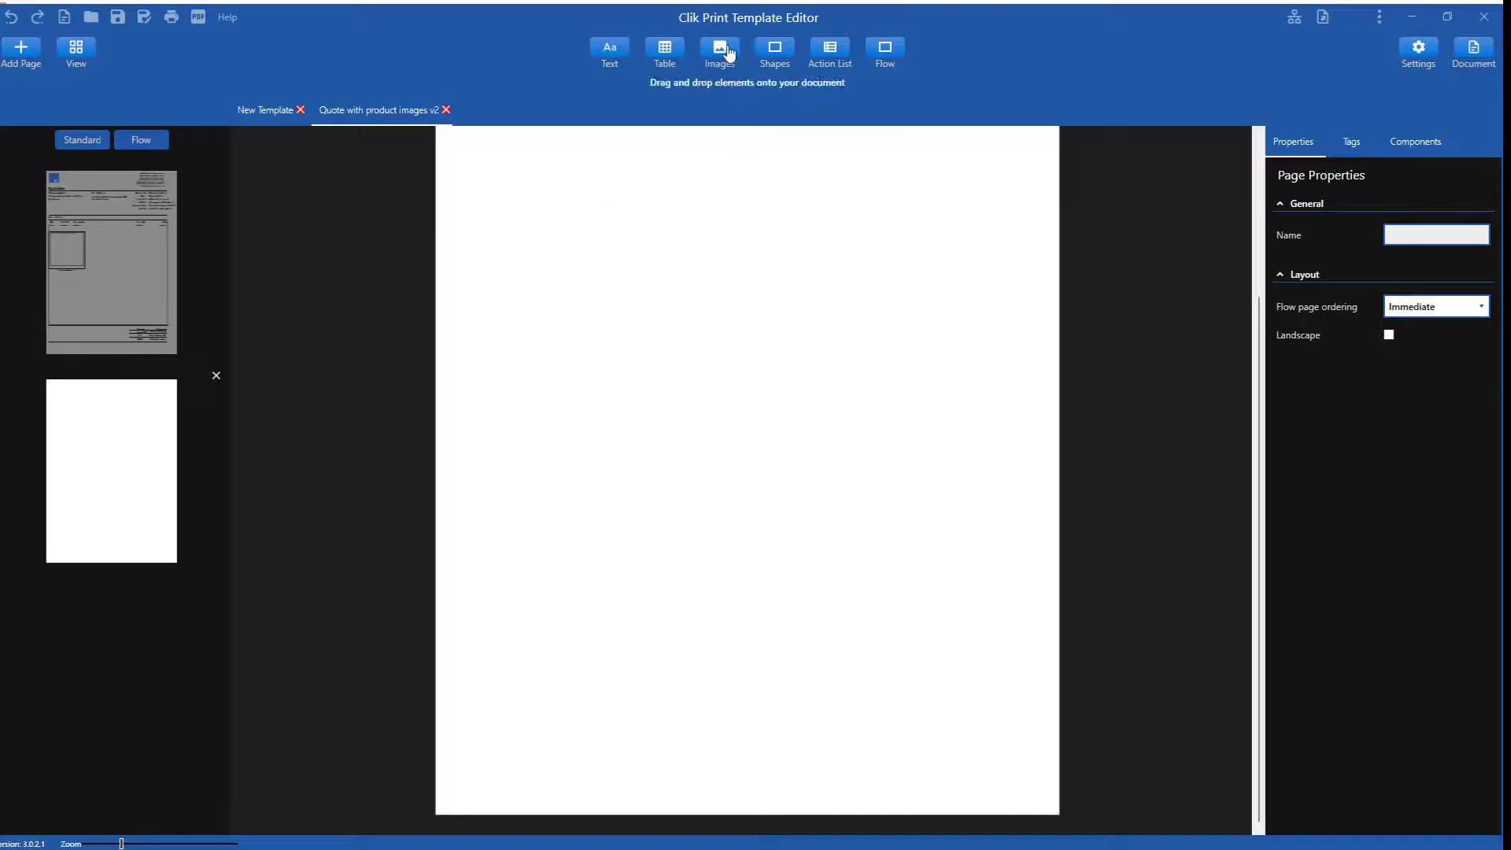
left_click_drag(609, 51, 465, 157)
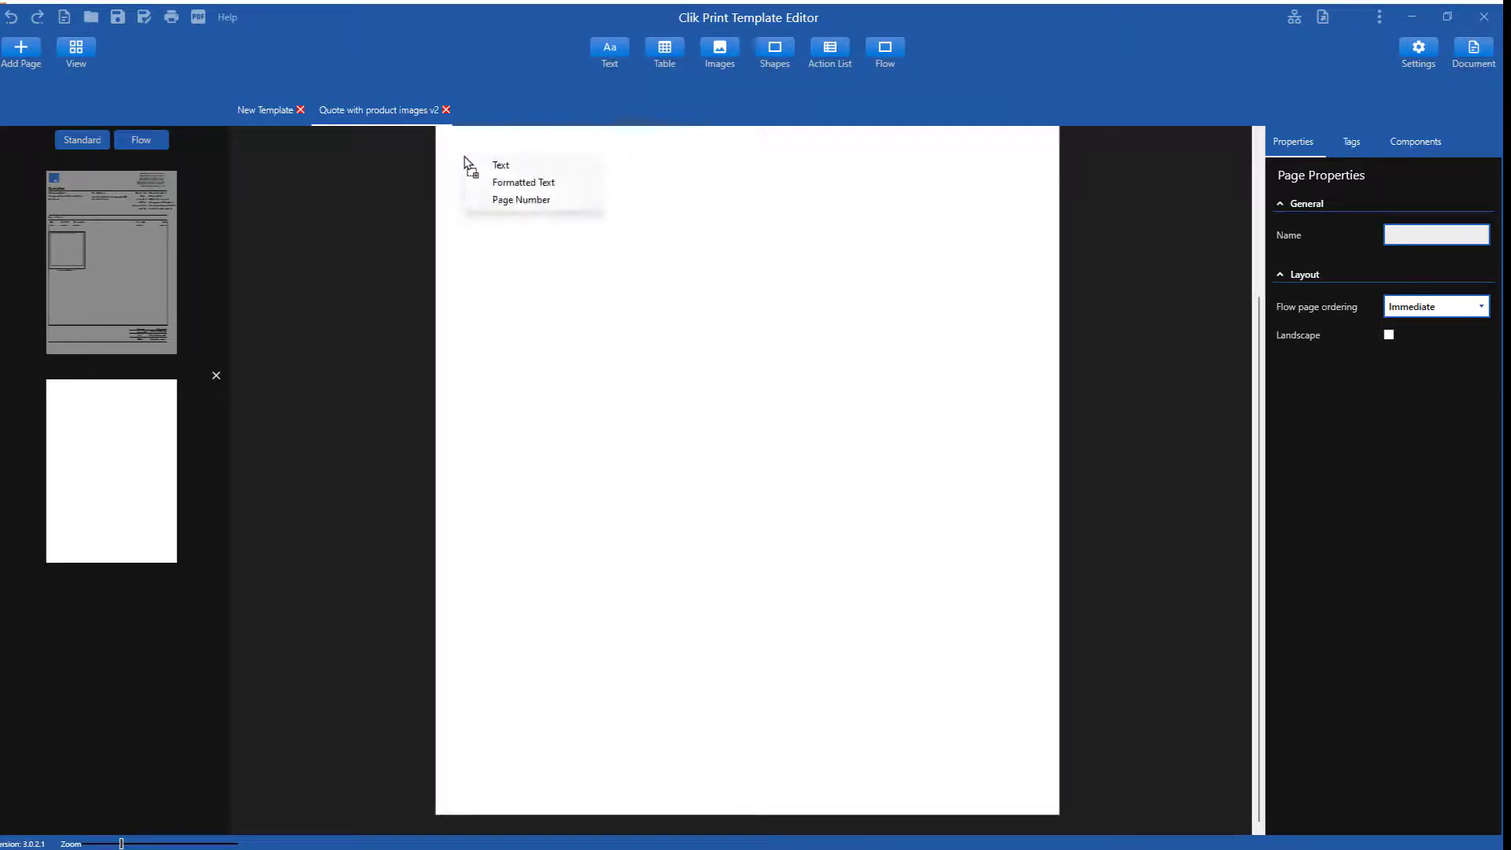
left_click(512, 181)
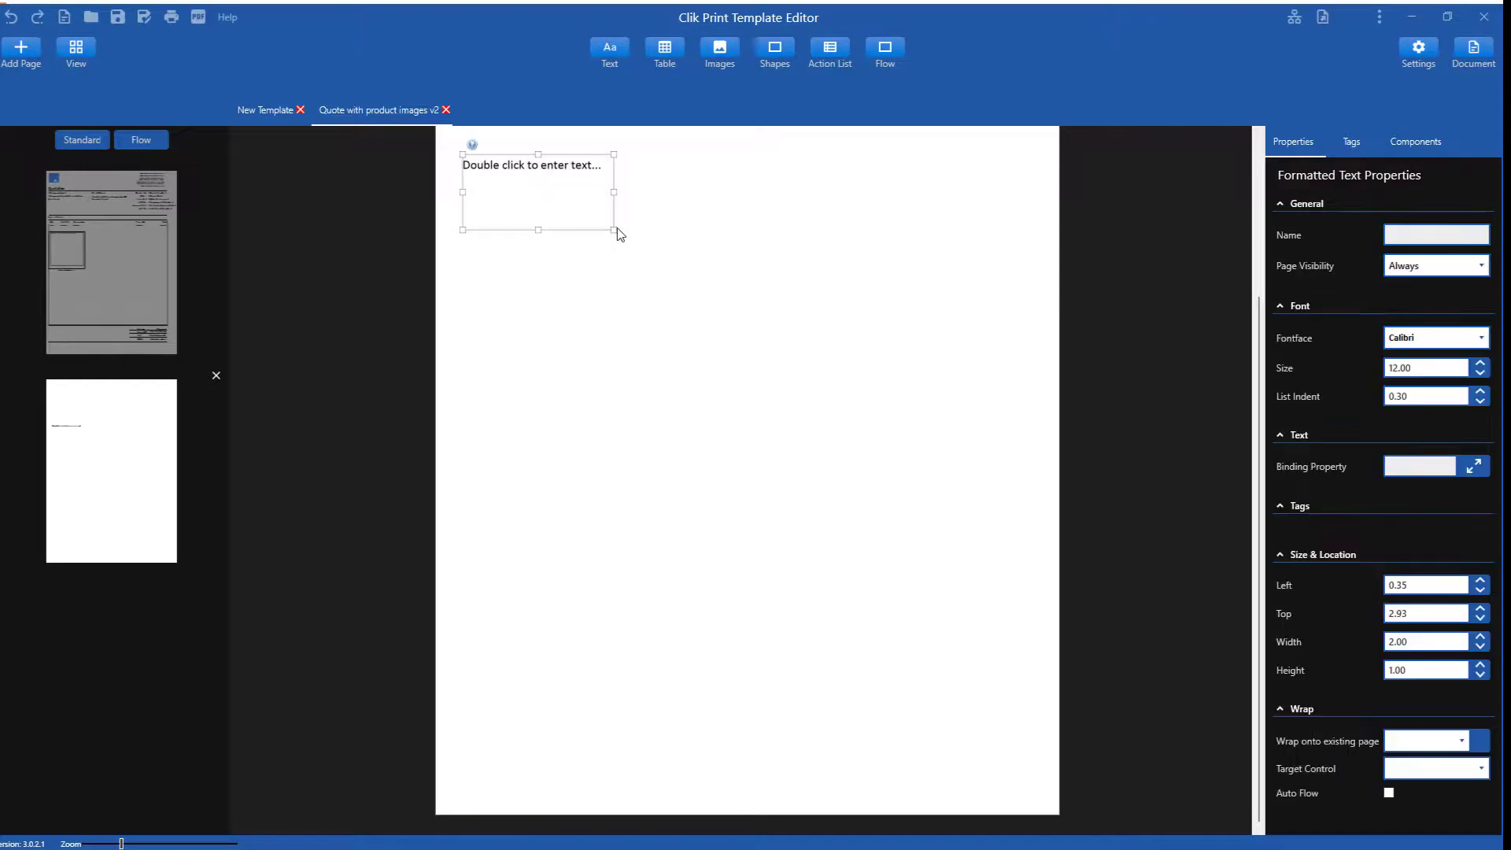
left_click_drag(616, 231, 1035, 778)
Step: Paste the terms and conditions into the text box and frame them with a page-sized rectangle
double_click(473, 306)
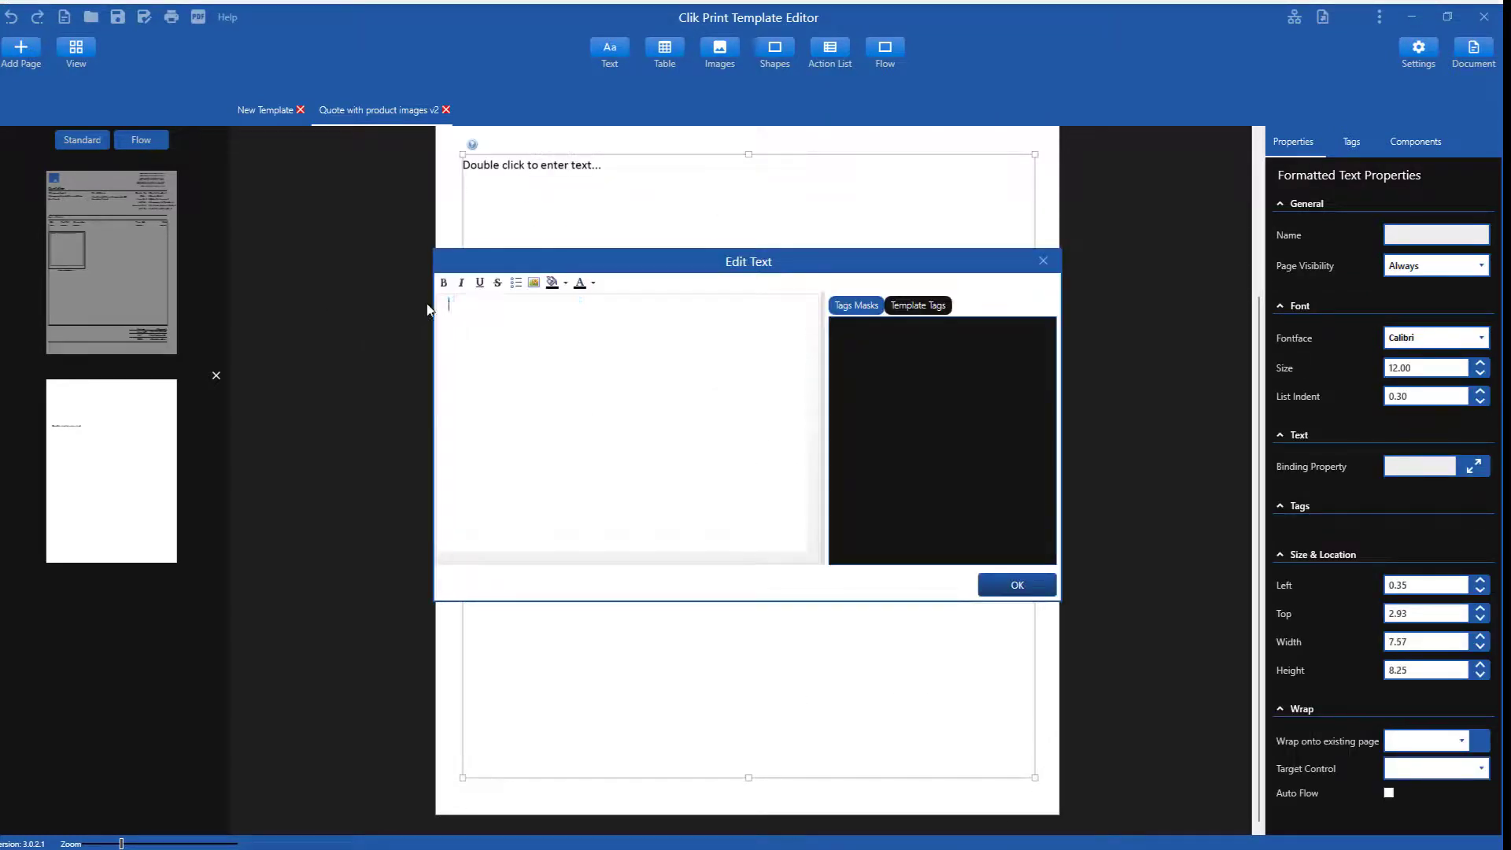
right_click(469, 304)
left_click(500, 355)
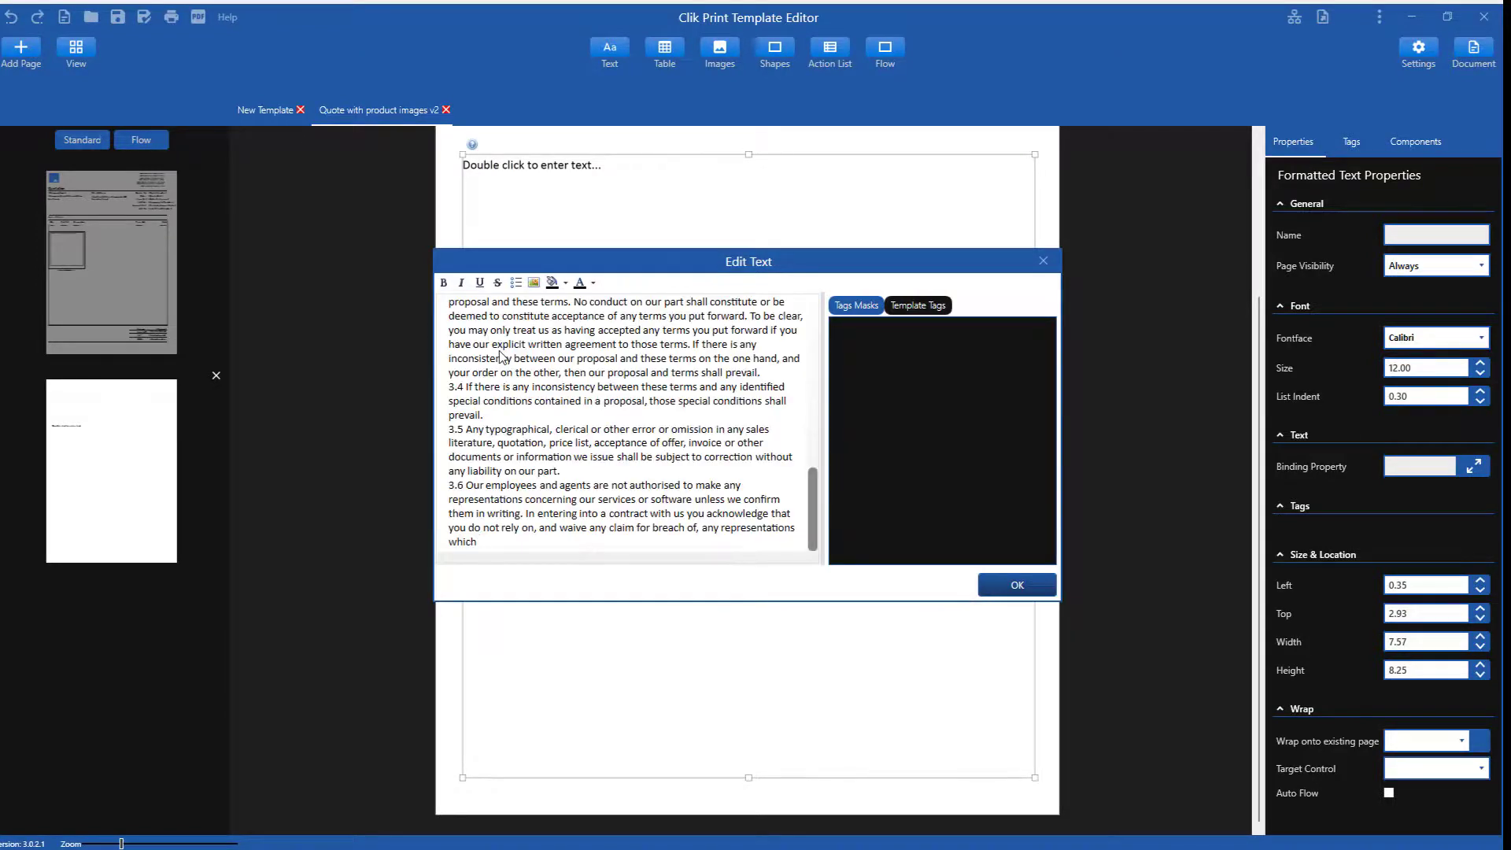
scroll(501, 356, "up", 15)
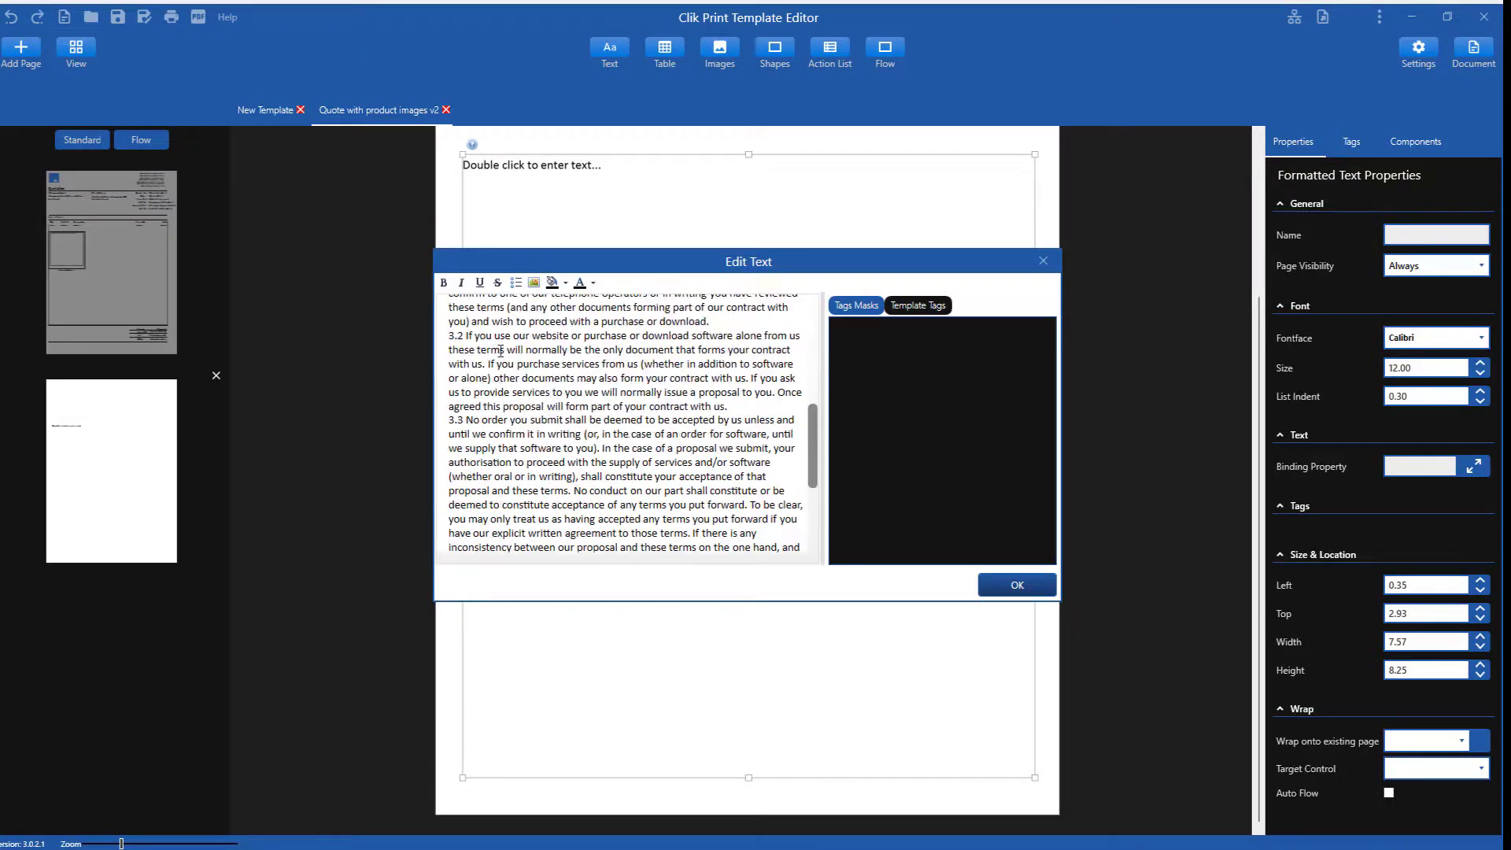
left_click(1034, 592)
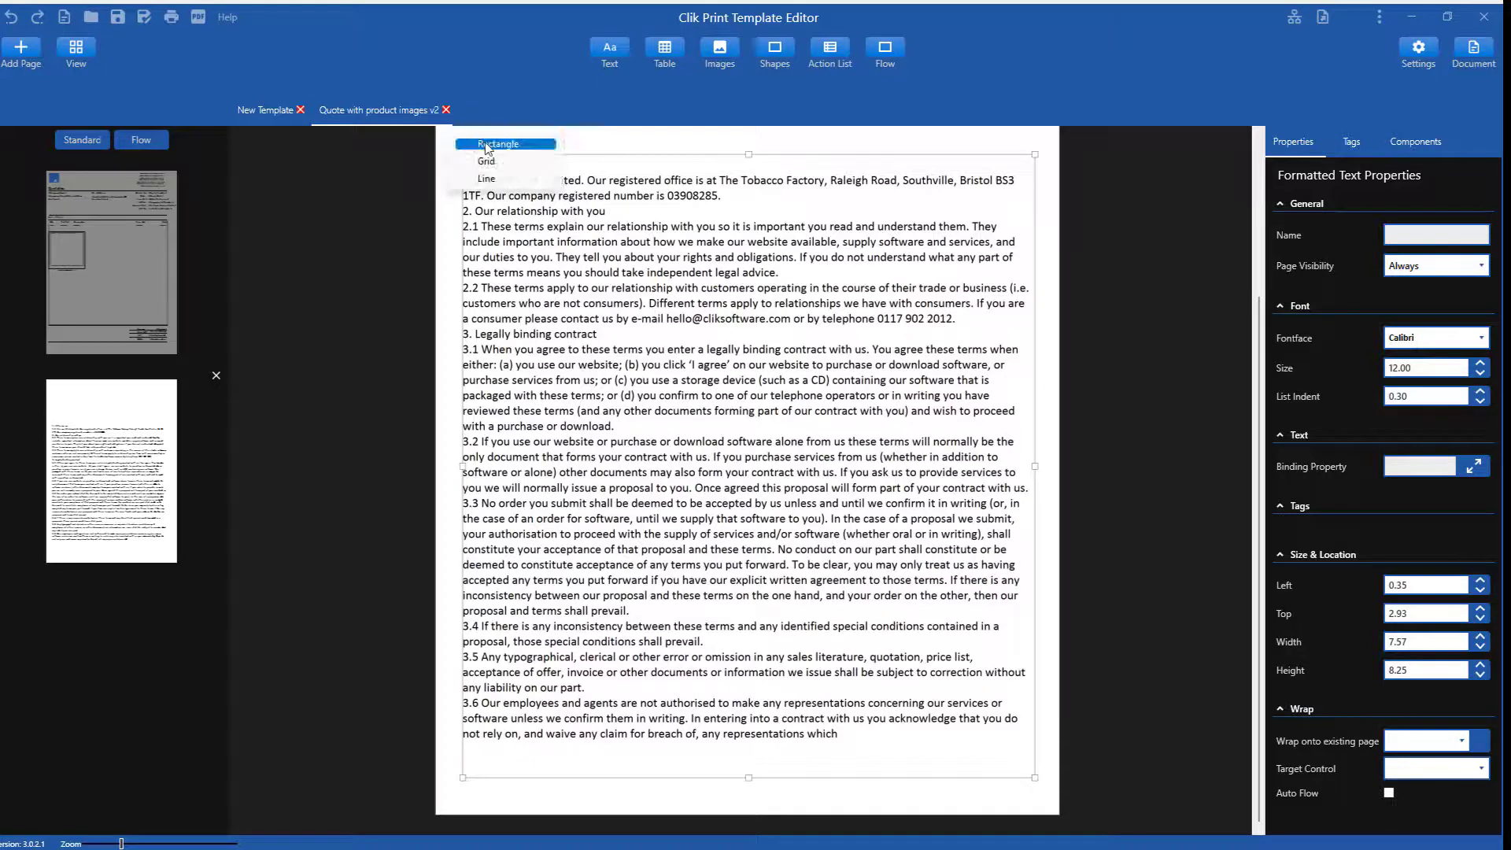
left_click(485, 147)
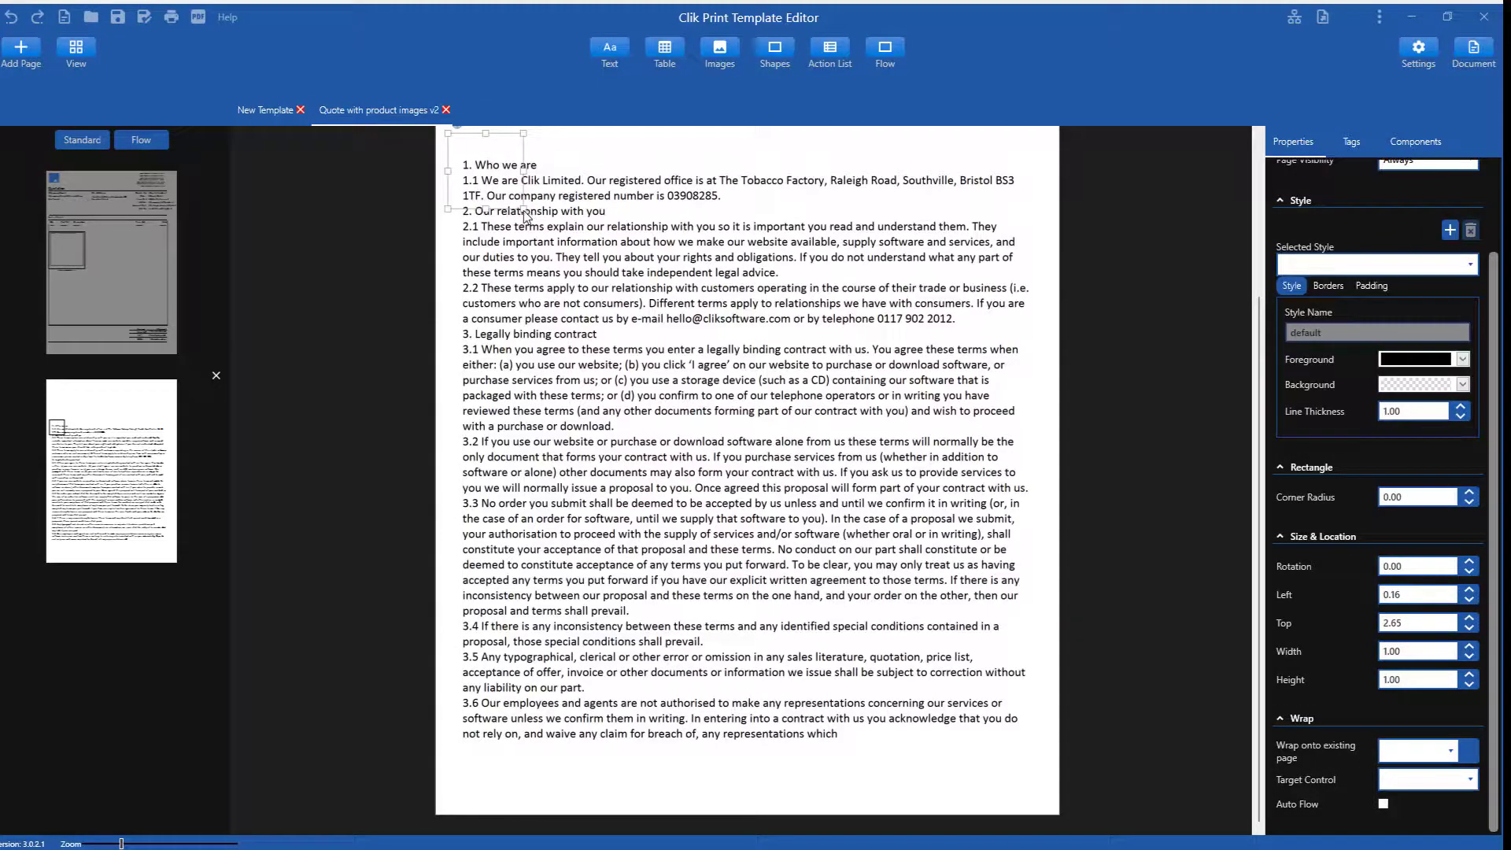
left_click_drag(622, 337, 1063, 806)
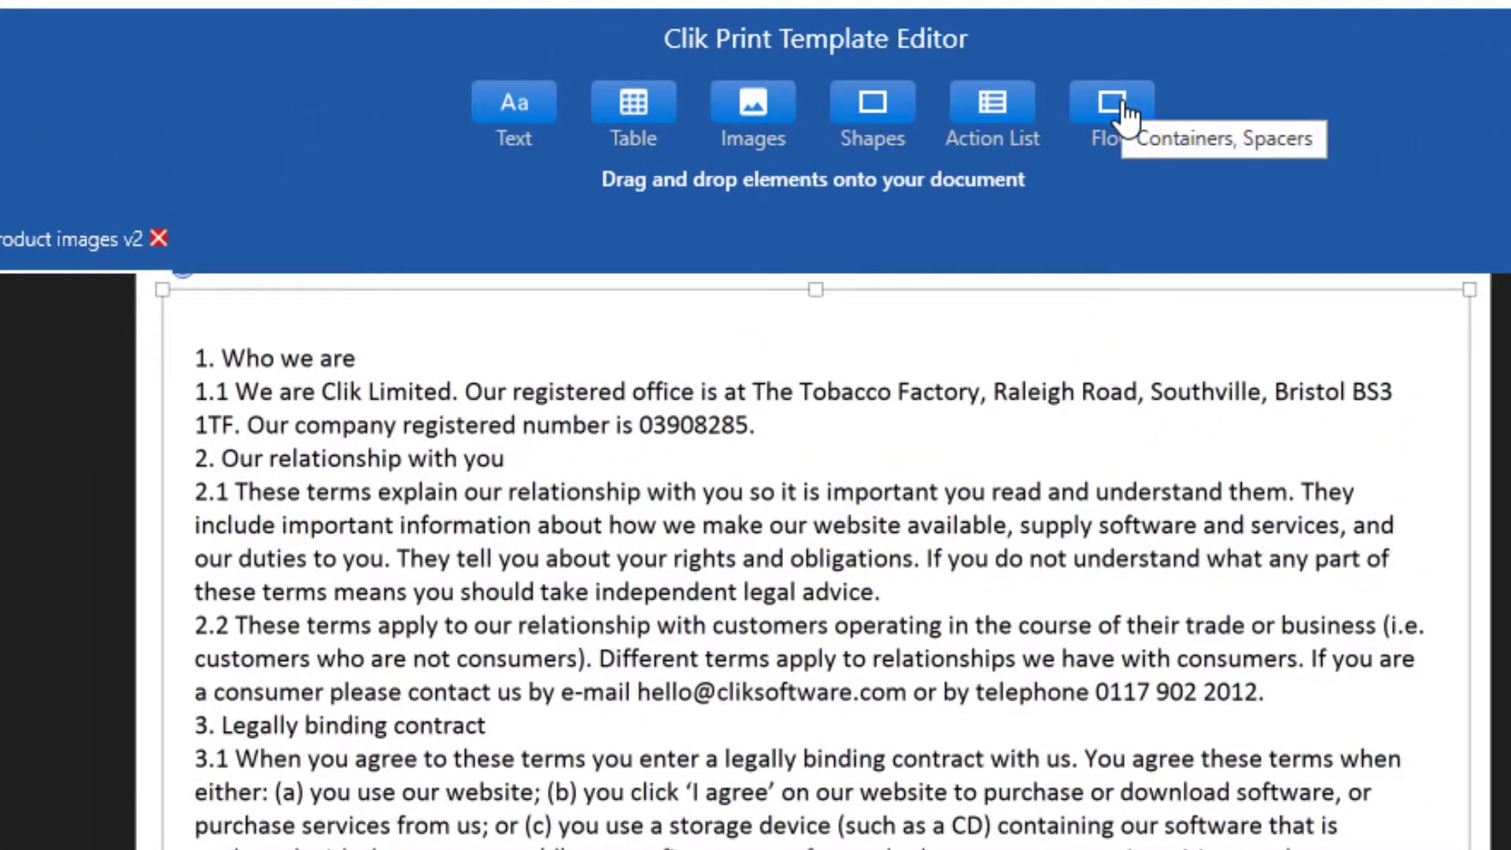